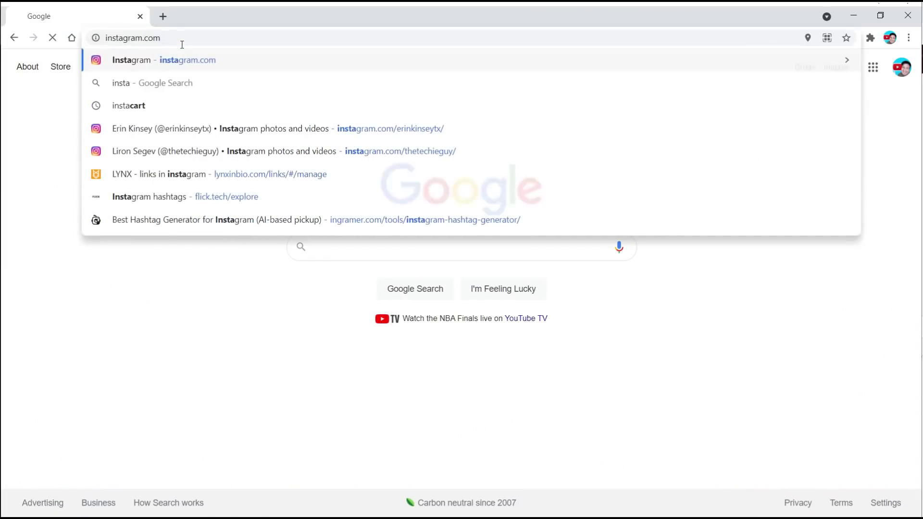
# Scroll the Instagram feed down and back up, then advance the stories row to the next accounts
pyautogui.scroll(-1, 690, 304)
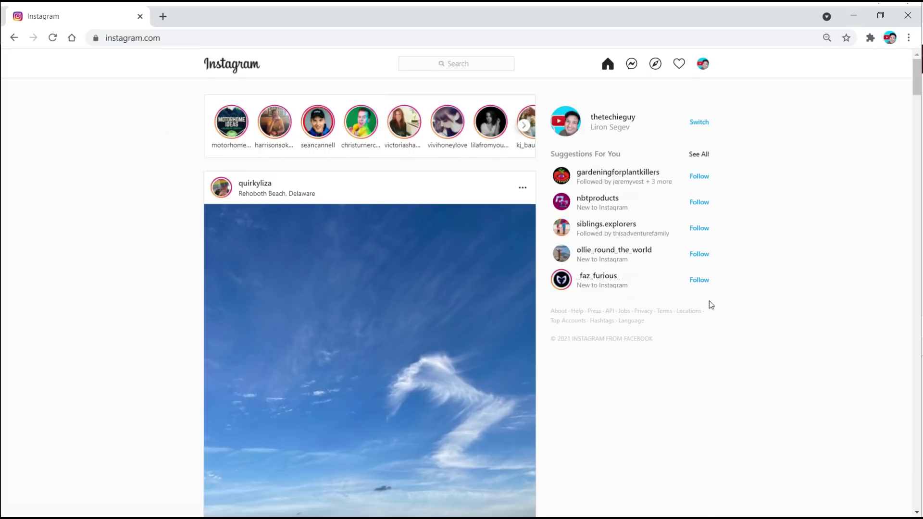
pyautogui.scroll(-15, 504, 341)
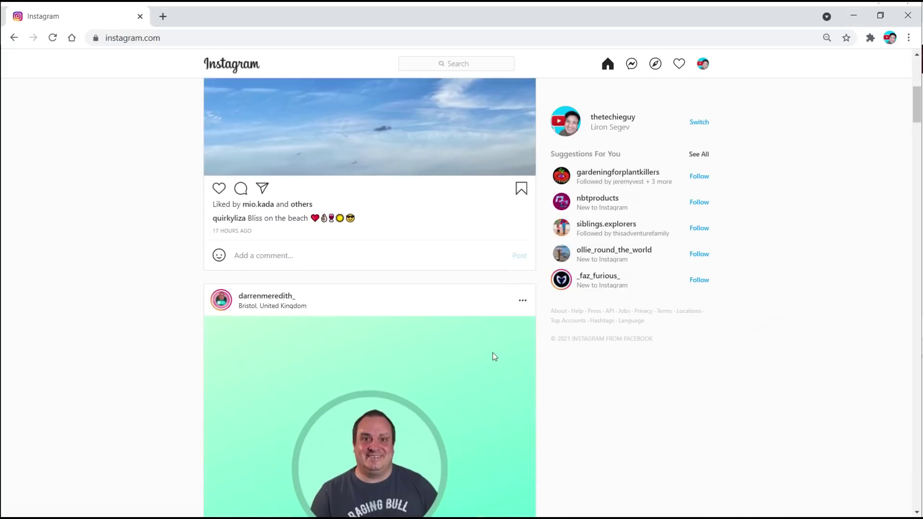
pyautogui.scroll(15, 644, 338)
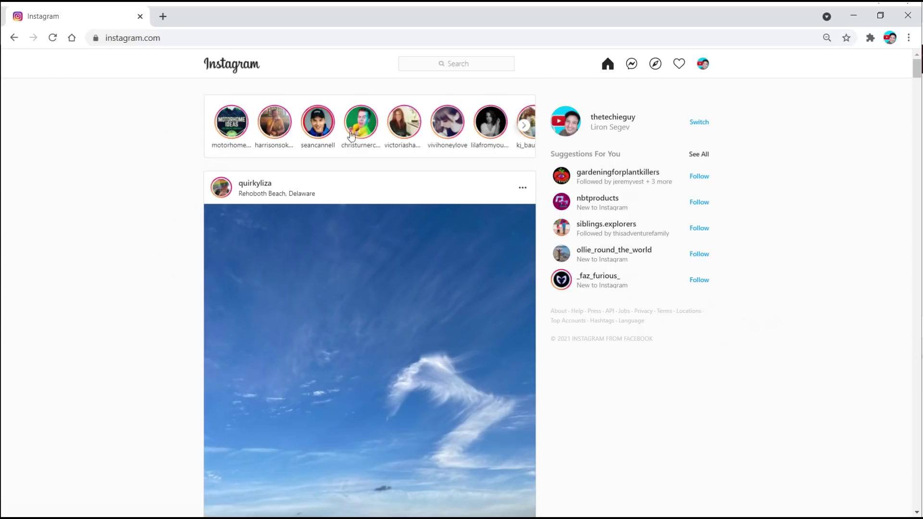
pyautogui.click(524, 126)
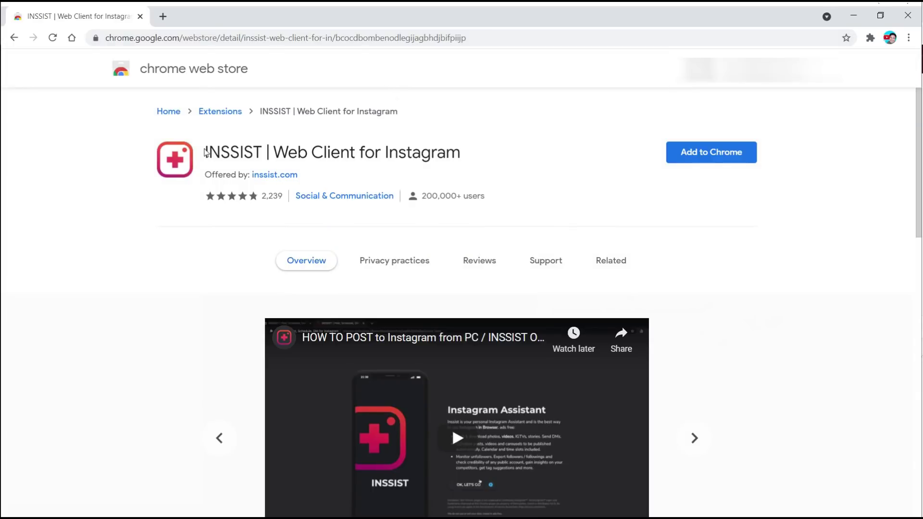
# Add INSSIST to Chrome and open its Instagram assistant tab past the welcome screen
pyautogui.moveTo(206, 153); pyautogui.dragTo(462, 146)
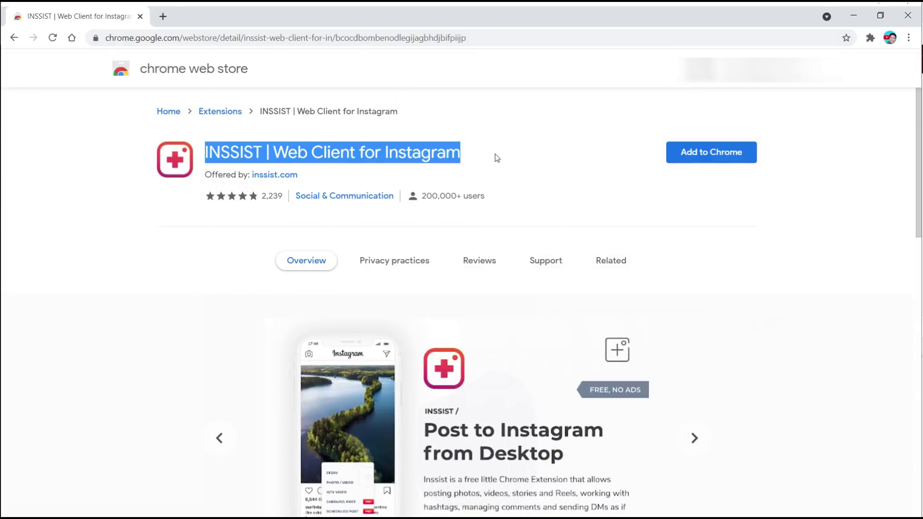
pyautogui.click(701, 153)
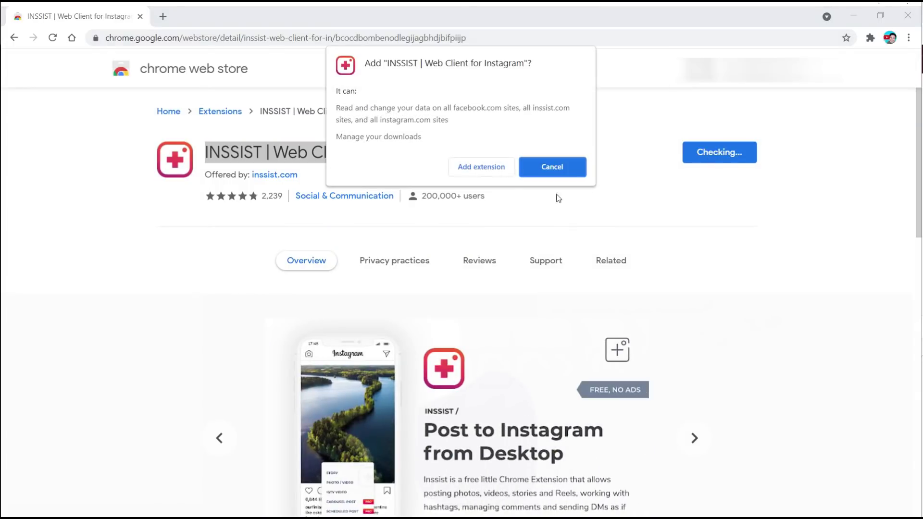
pyautogui.click(472, 169)
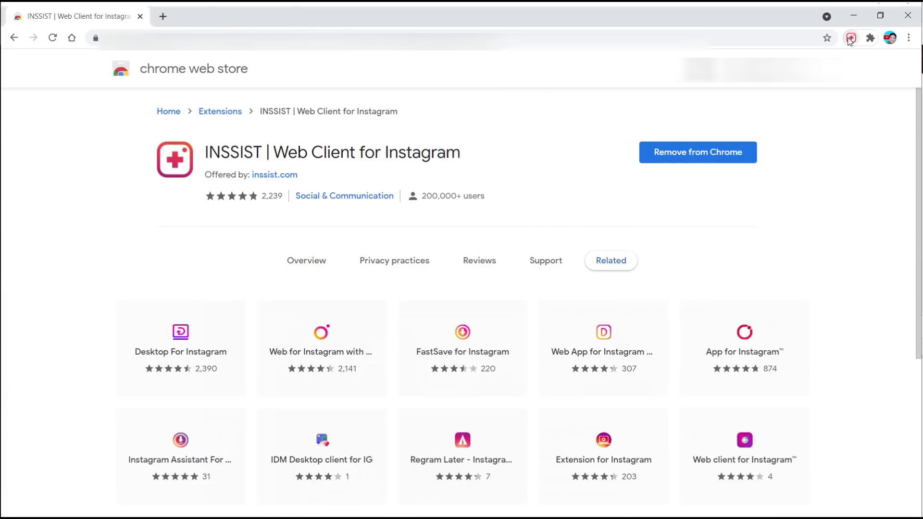
pyautogui.click(849, 38)
pyautogui.click(495, 377)
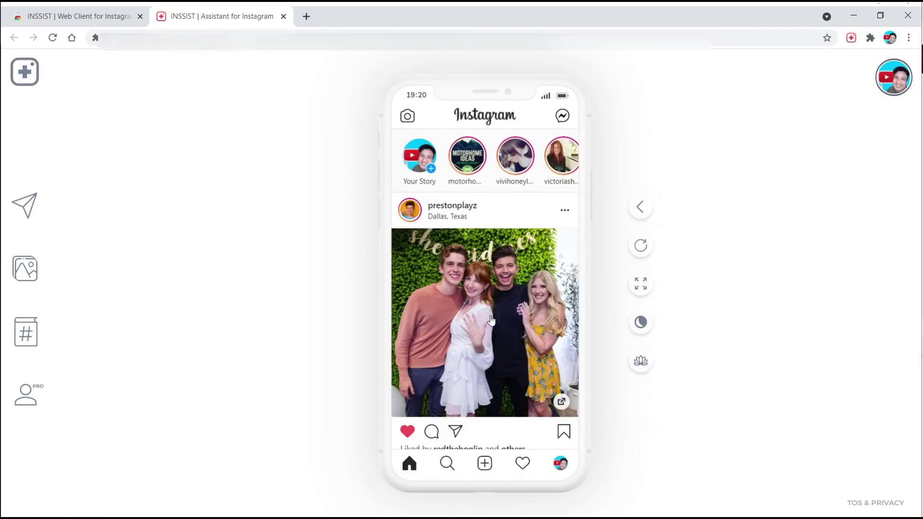
# View the engagement post's comments, then start a new photo/video post
pyautogui.scroll(-3, 493, 317)
pyautogui.click(434, 312)
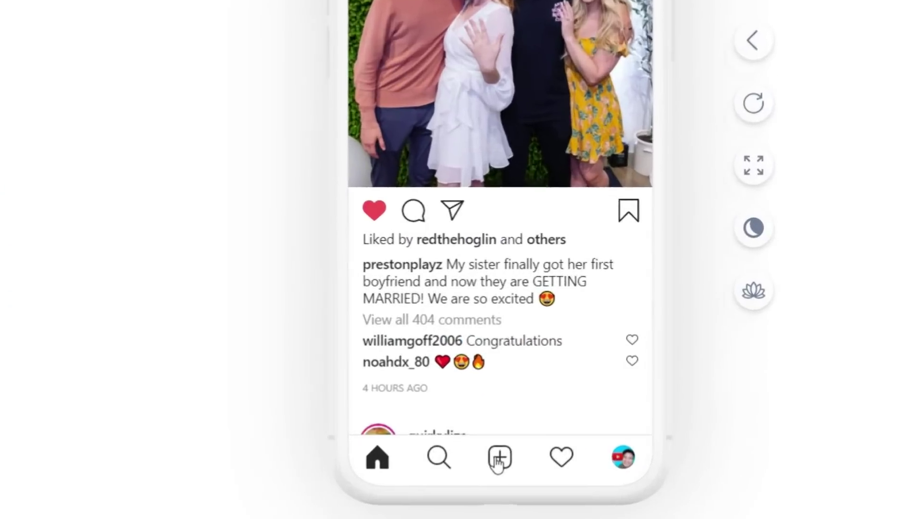
pyautogui.click(498, 461)
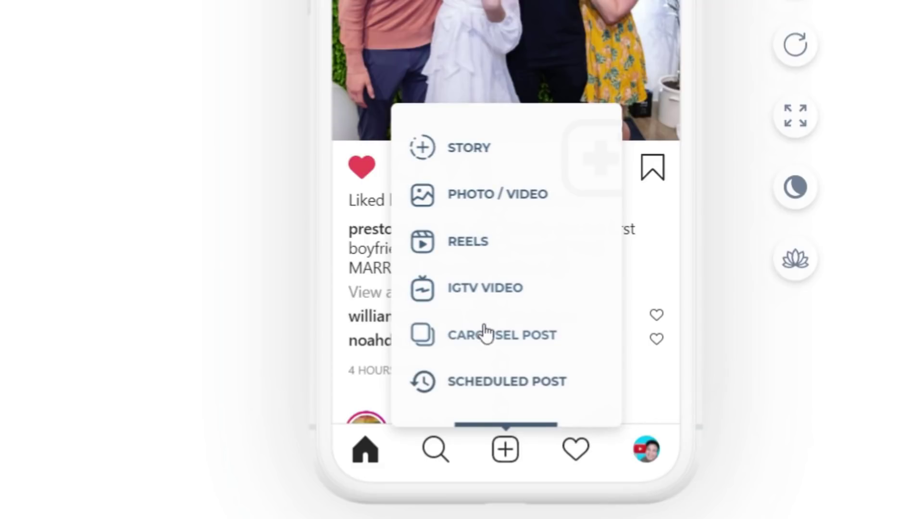
pyautogui.click(512, 195)
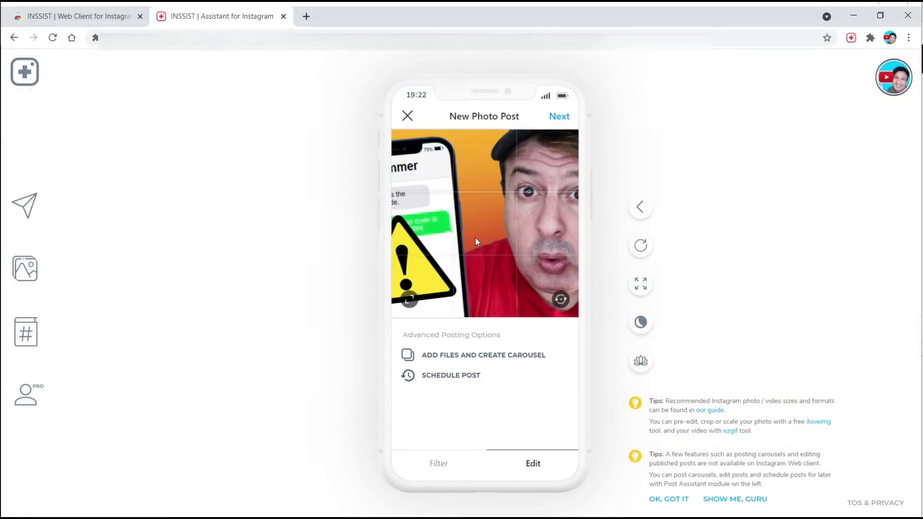
# Toggle the photo between fit and square crop, repositioning it, and leave it in uncropped fit view
pyautogui.click(408, 300)
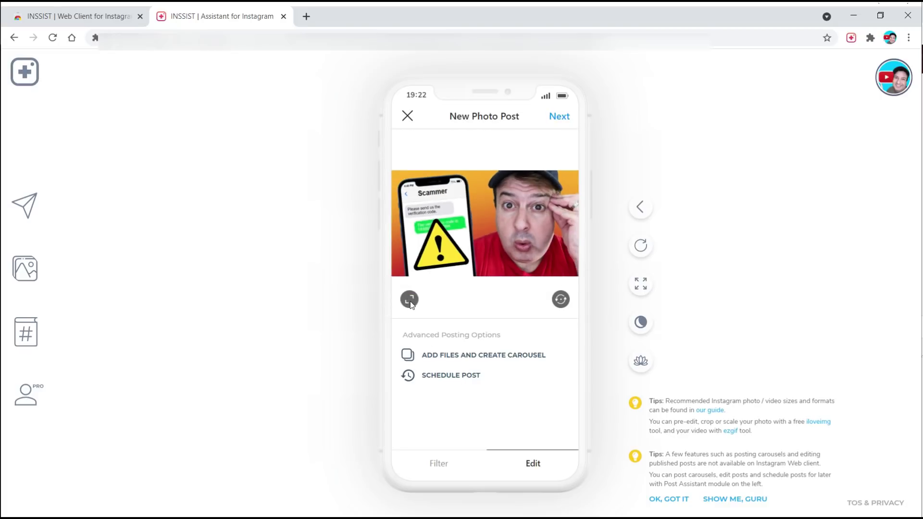
pyautogui.click(409, 300)
pyautogui.moveTo(465, 216); pyautogui.dragTo(512, 208)
pyautogui.click(409, 300)
# Caption the post 'Have you seen my latest video?' and search hashtags #thetechieguy #youtube in Hashtag Assistant
pyautogui.click(558, 117)
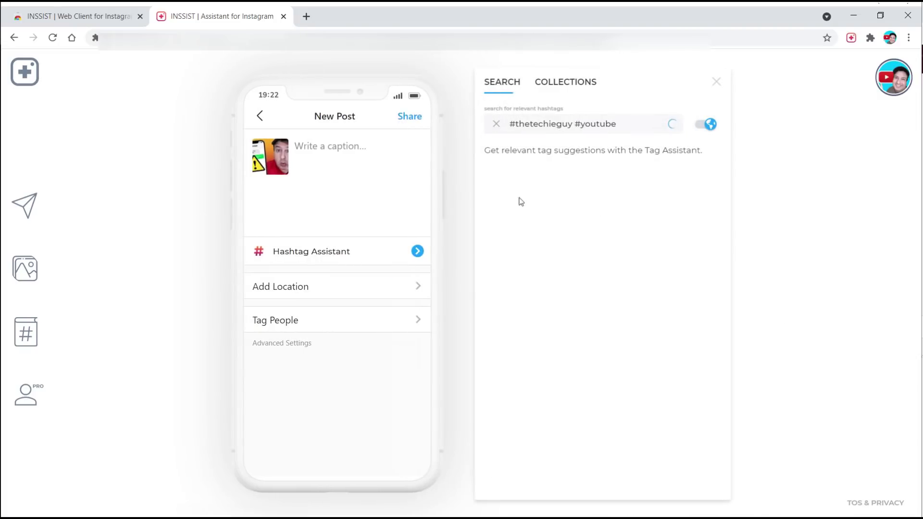
pyautogui.click(349, 152)
pyautogui.write('Ha')
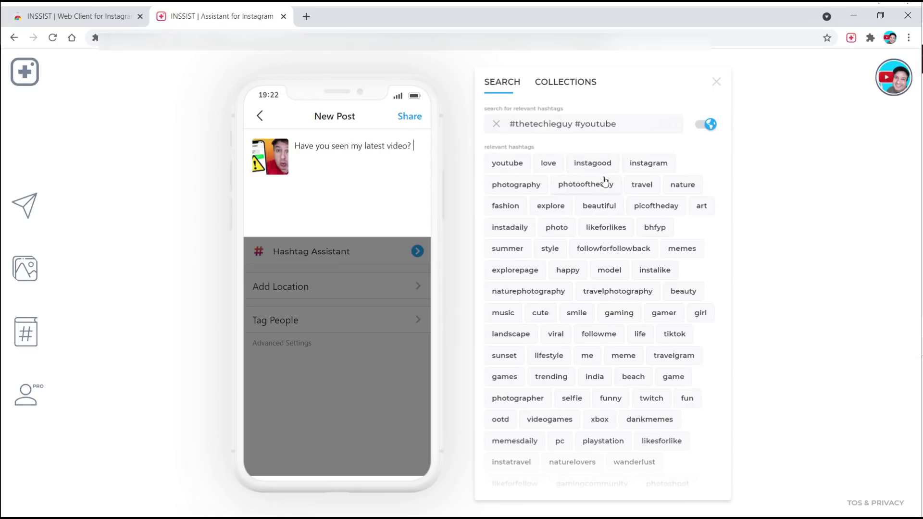
pyautogui.click(643, 124)
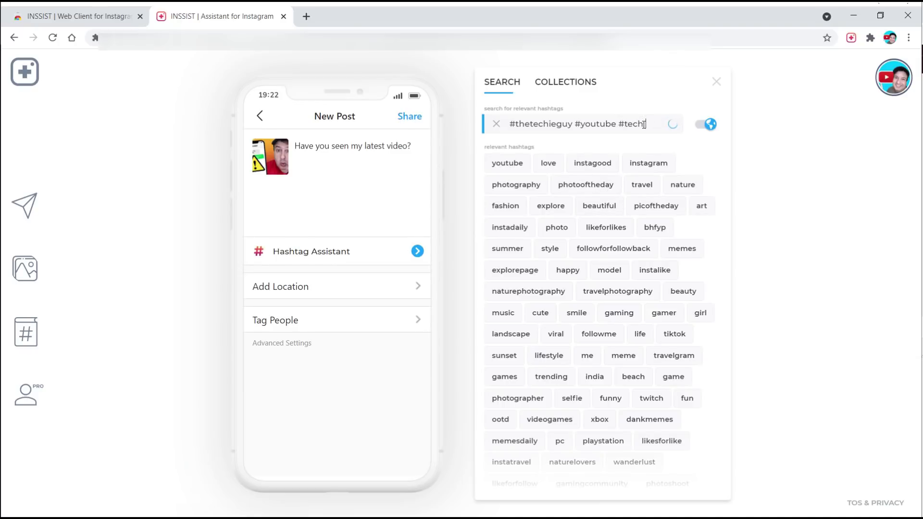
pyautogui.write('#tech #youtub')
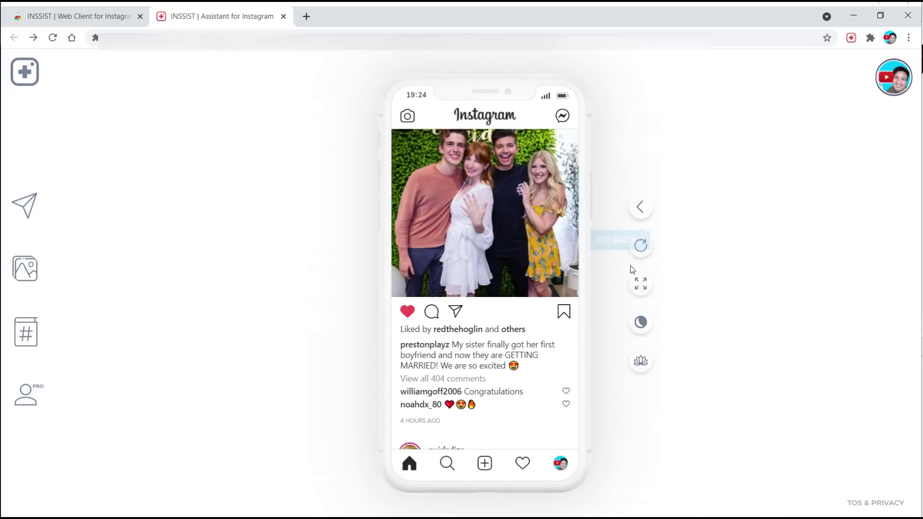
# Refresh the feed and switch widescreen on and off twice, ending in the phone view
pyautogui.click(640, 247)
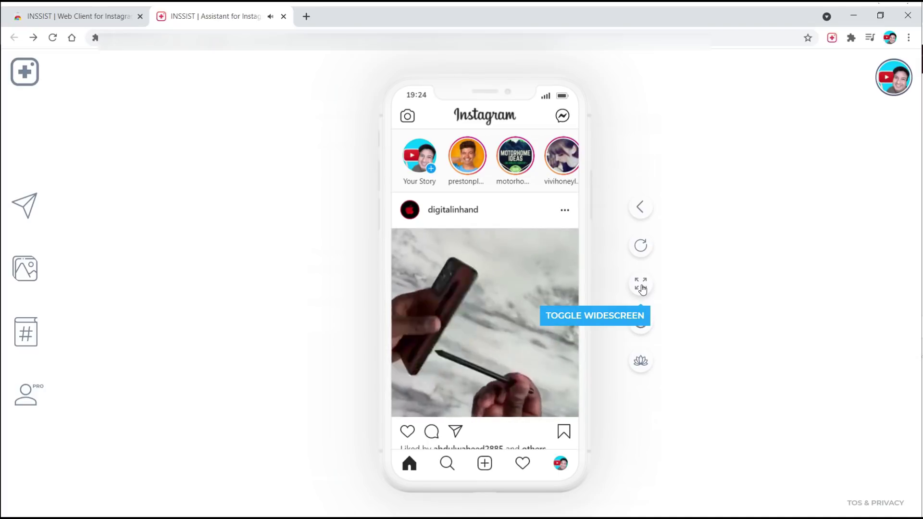
pyautogui.click(642, 287)
pyautogui.click(695, 285)
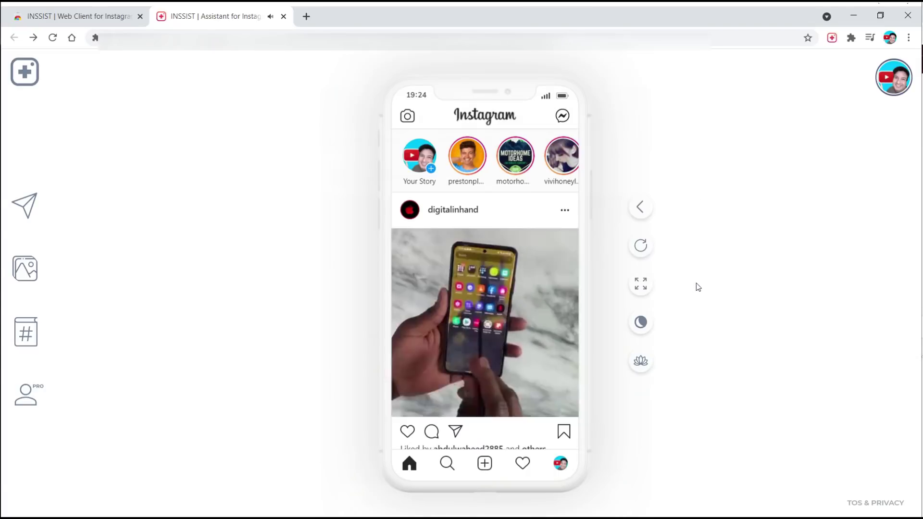
pyautogui.click(640, 284)
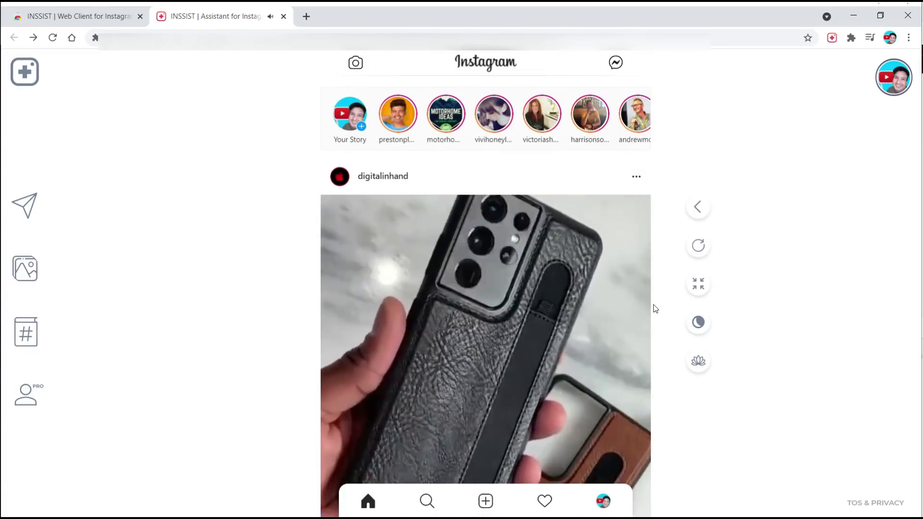
pyautogui.click(700, 287)
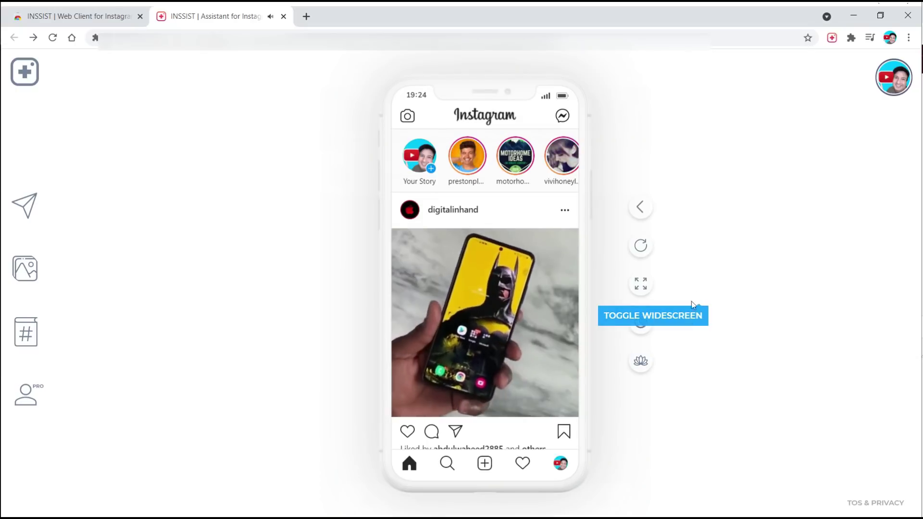
# Try dark mode and Zen Mode, ending with light mode and Zen Mode off
pyautogui.click(640, 323)
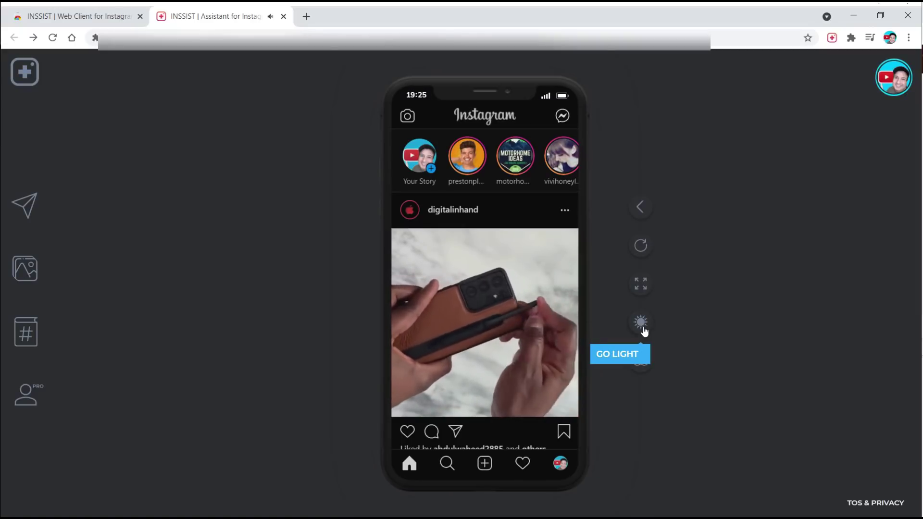
pyautogui.click(641, 322)
pyautogui.click(641, 364)
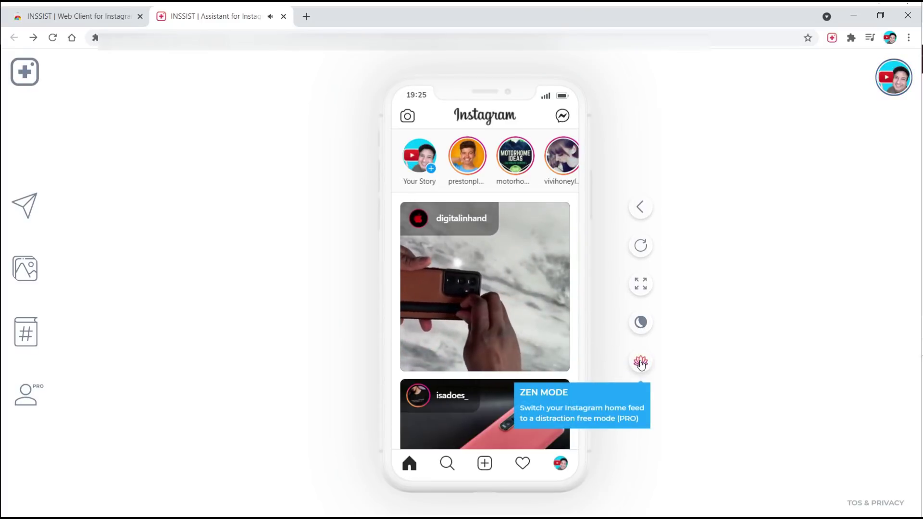
pyautogui.click(641, 363)
pyautogui.click(641, 364)
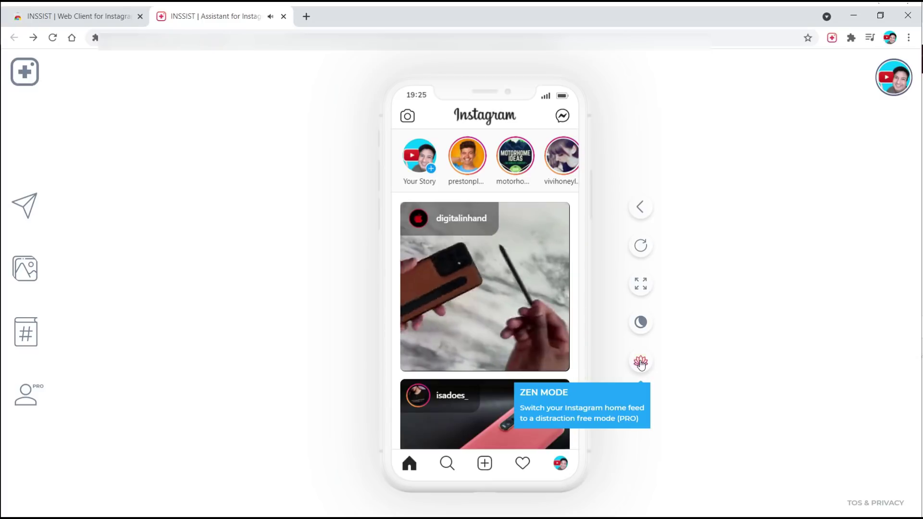
pyautogui.click(641, 363)
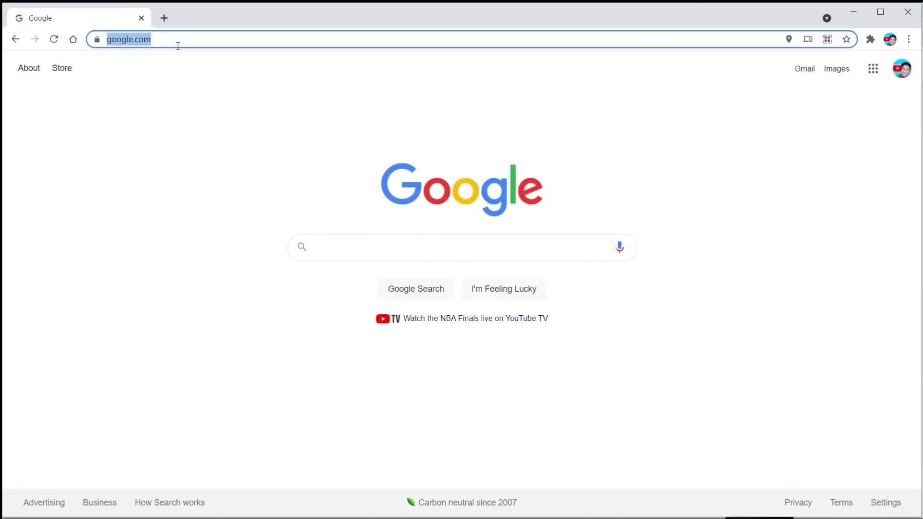
# Visit iol.co.za, then install I don't care about cookies and head to gdpr.eu
pyautogui.write('iol.co.za')
pyautogui.press('Return')
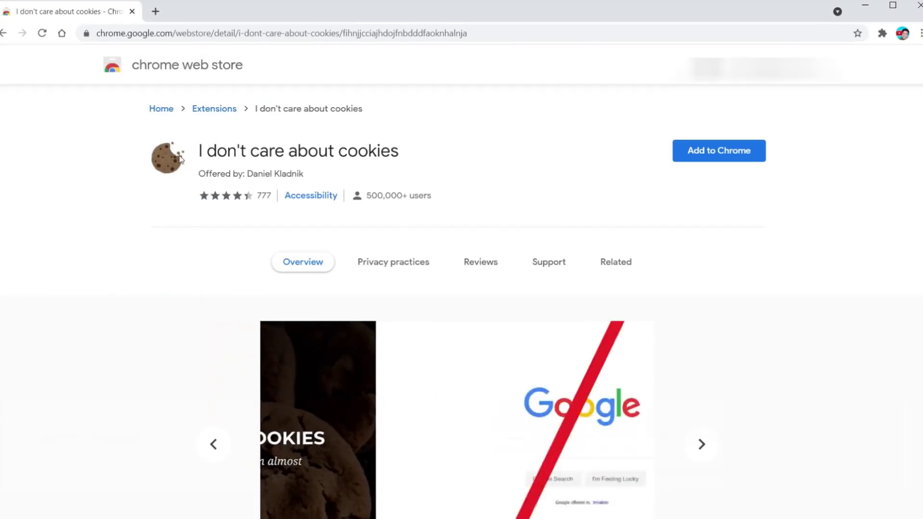
pyautogui.moveTo(201, 151); pyautogui.dragTo(409, 156)
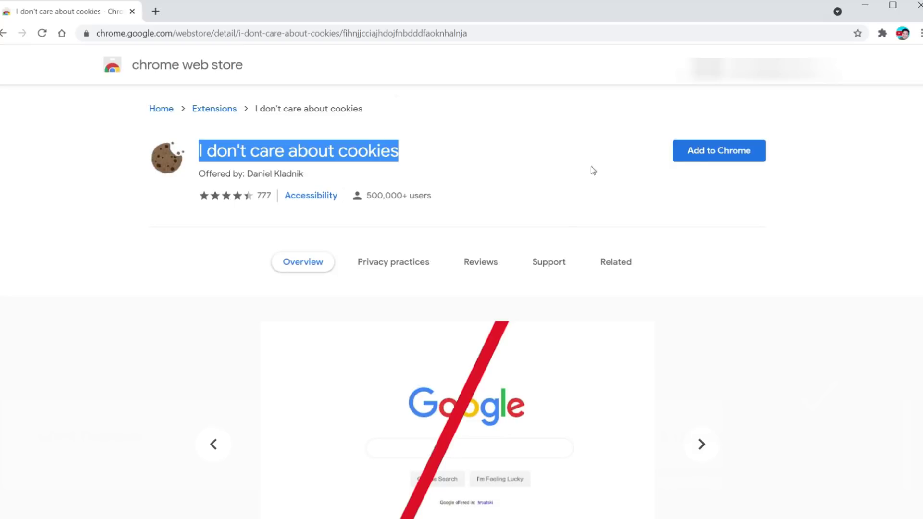
pyautogui.click(700, 156)
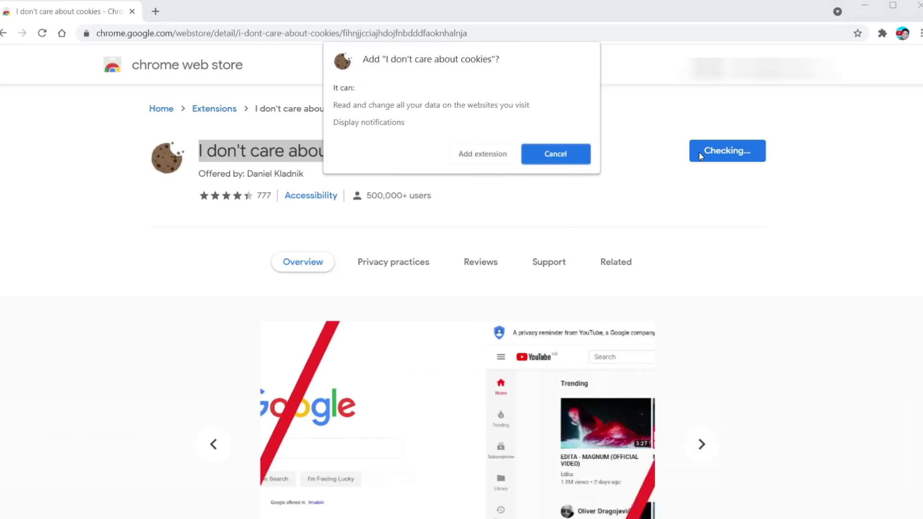
pyautogui.click(457, 154)
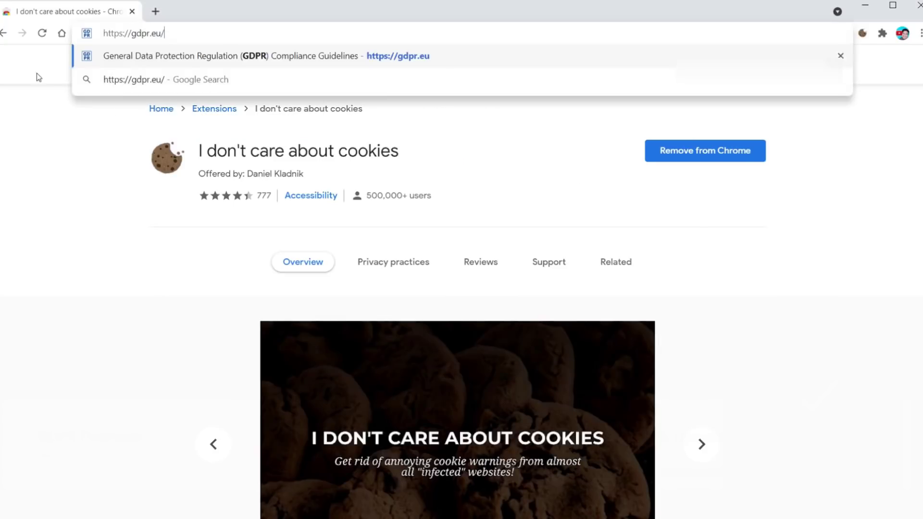
pyautogui.press('Return')
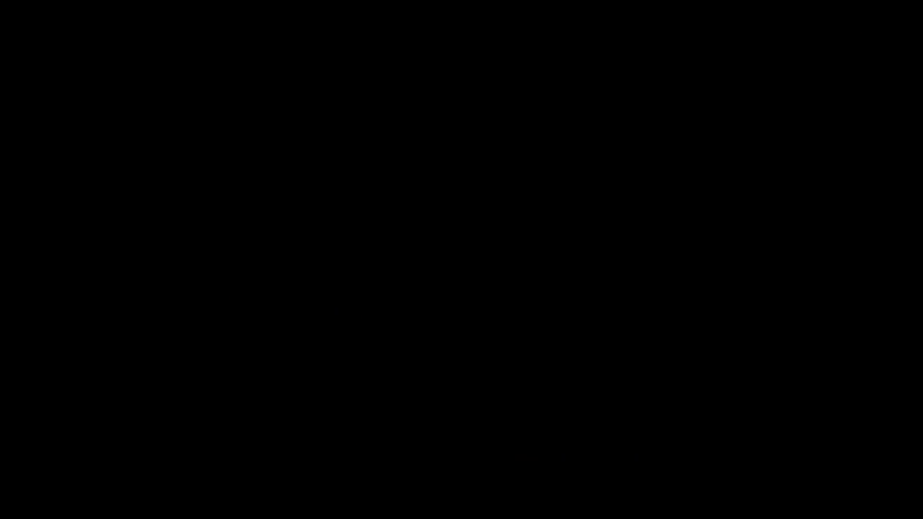
# Scroll the page, then select and deselect the paragraph about hiding cookie pop-ups
pyautogui.moveTo(918, 119); pyautogui.dragTo(918, 166)
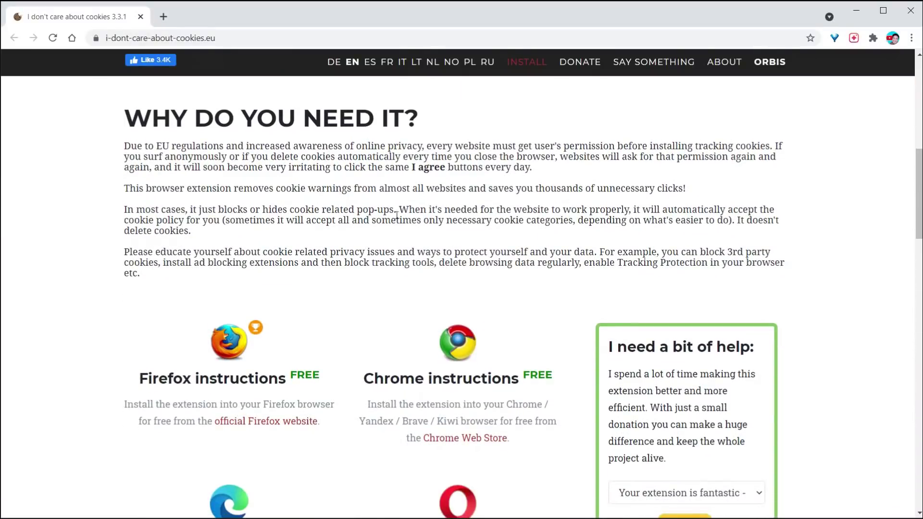
pyautogui.moveTo(128, 212); pyautogui.dragTo(311, 240)
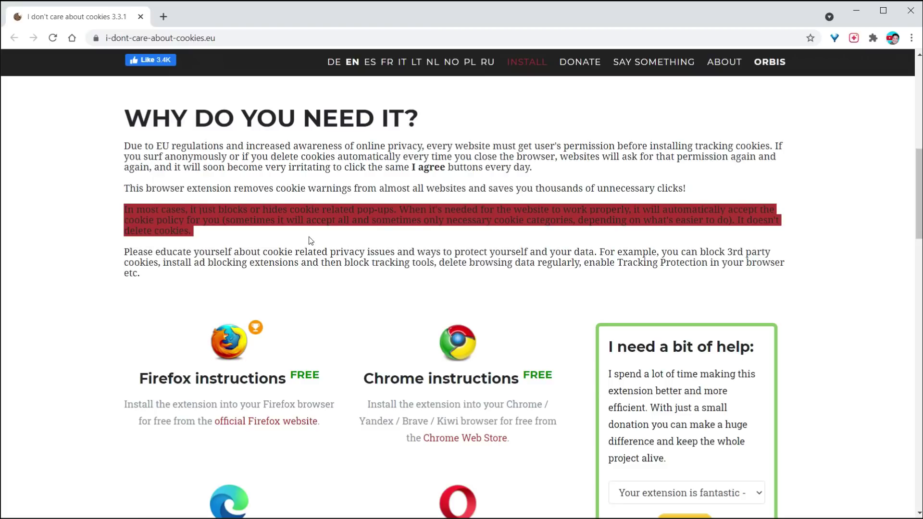
pyautogui.click(311, 245)
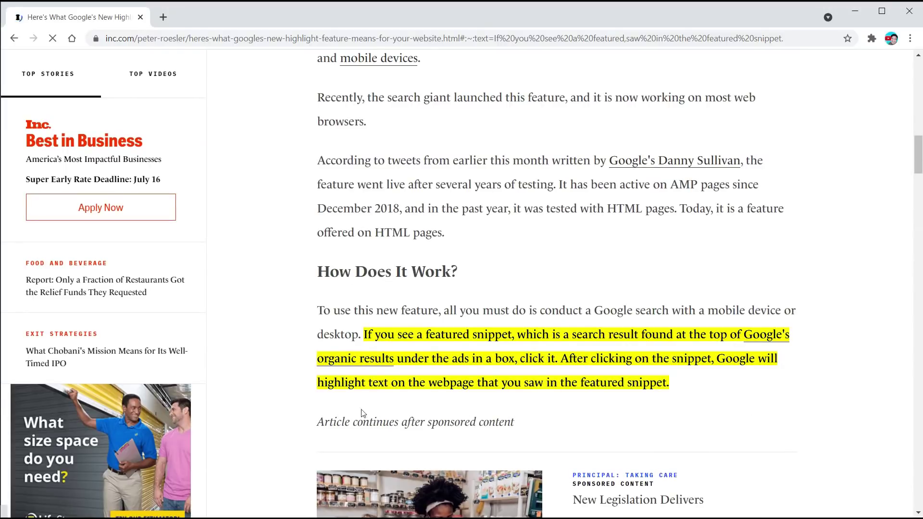
# Install Link to Text Fragment, offered by Google LLC, from its store page
pyautogui.scroll(-1, 620, 398)
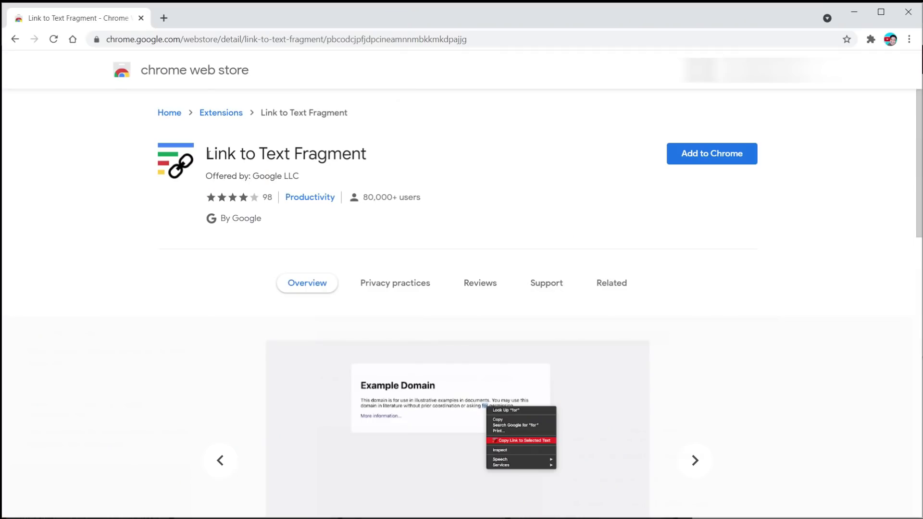
pyautogui.moveTo(207, 153); pyautogui.dragTo(375, 158)
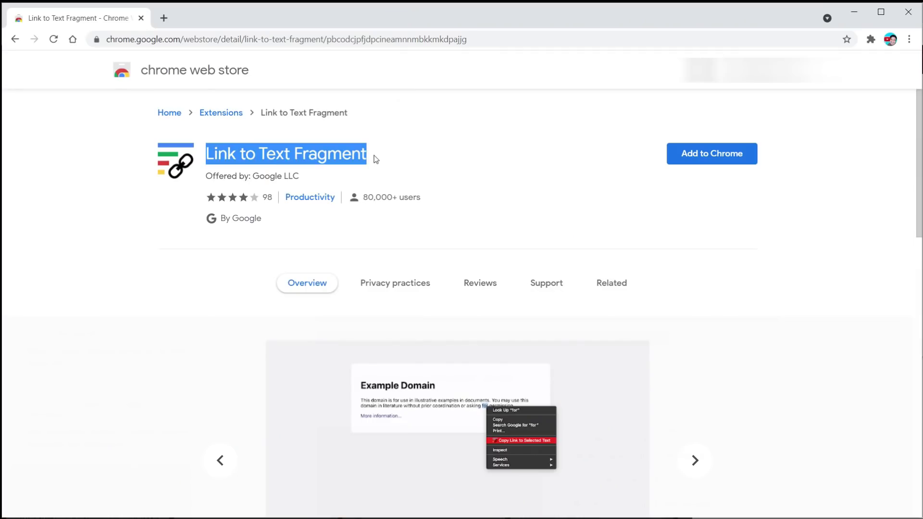
pyautogui.moveTo(206, 176); pyautogui.dragTo(337, 184)
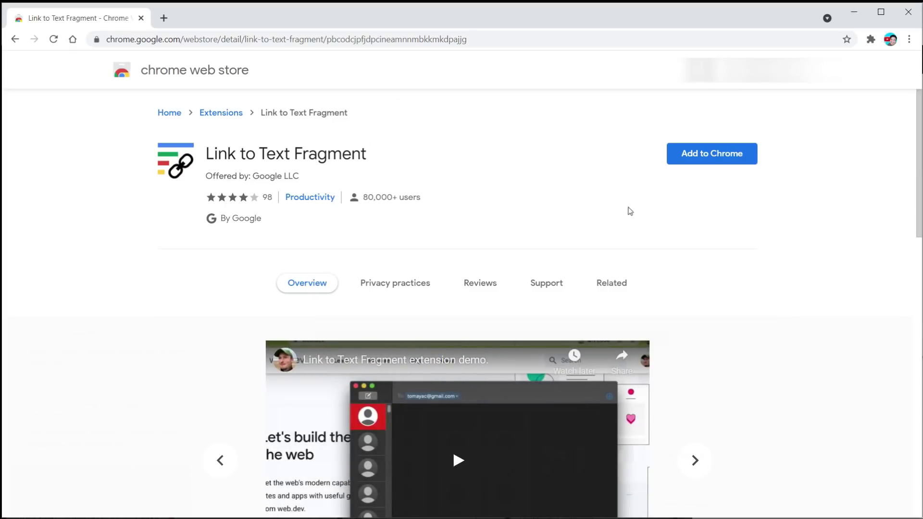
pyautogui.click(714, 166)
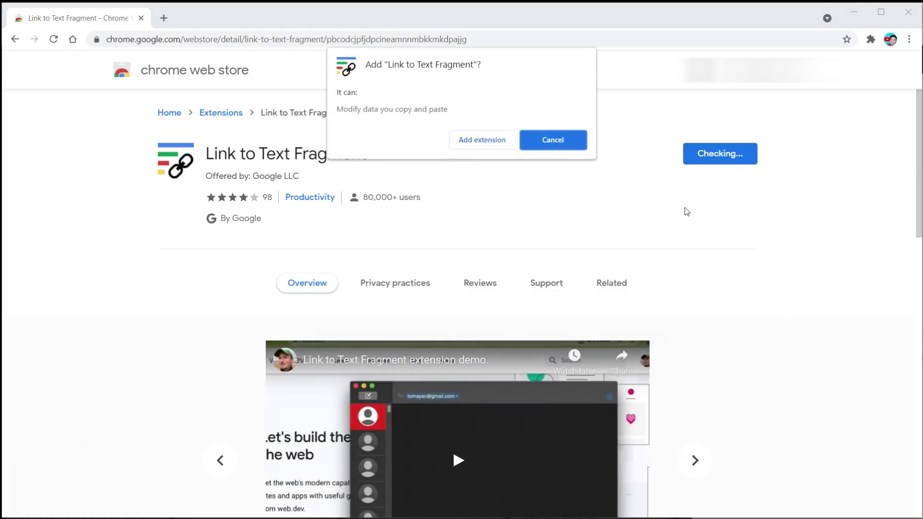
pyautogui.click(474, 139)
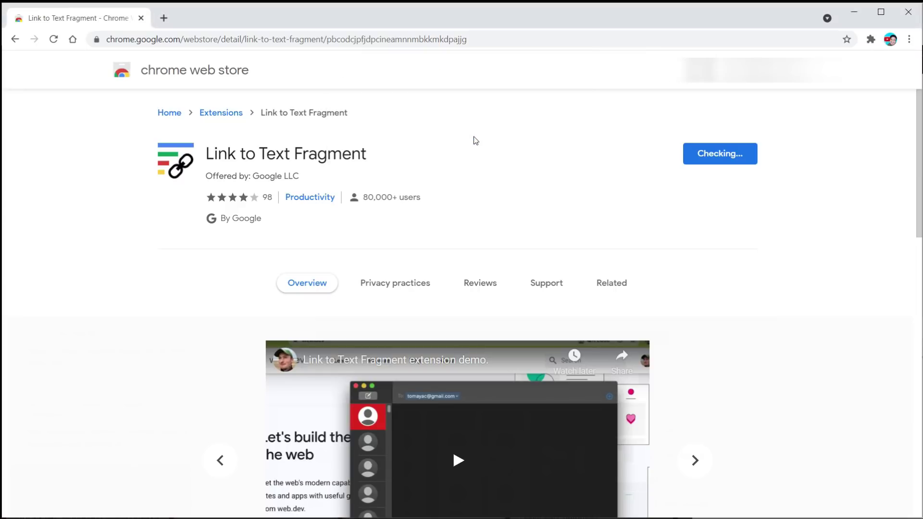
# Go to thetechieguy.com from the address bar
pyautogui.click(458, 39)
pyautogui.write('the')
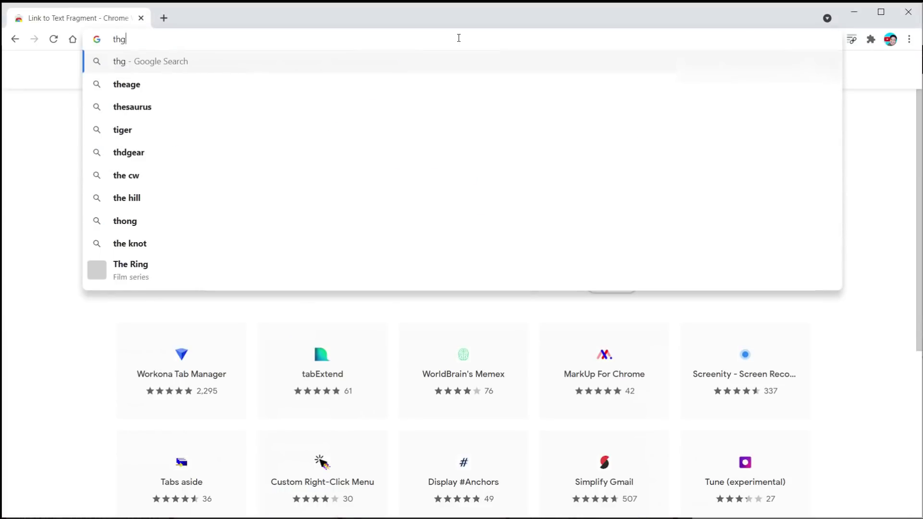
pyautogui.press('Return')
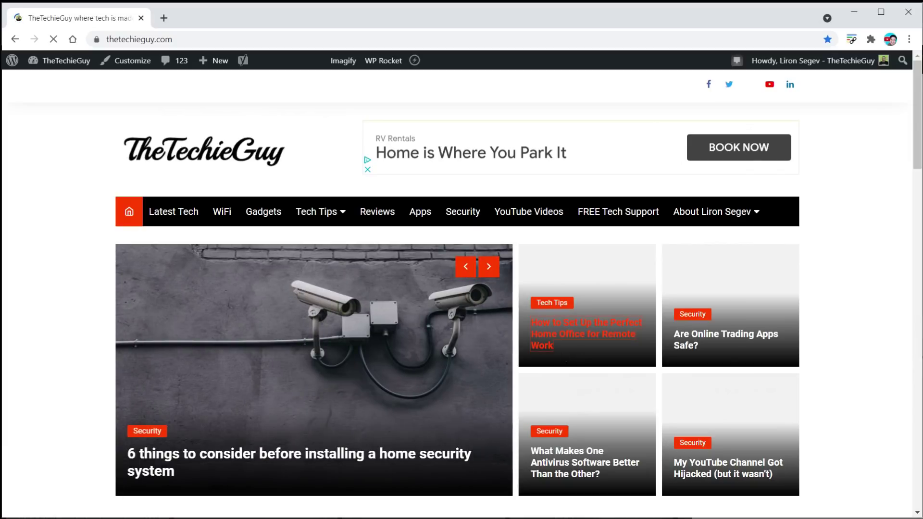
# Open the home office setup article and copy a link to its standing-desk sentence
pyautogui.click(586, 334)
pyautogui.scroll(-10, 157, 198)
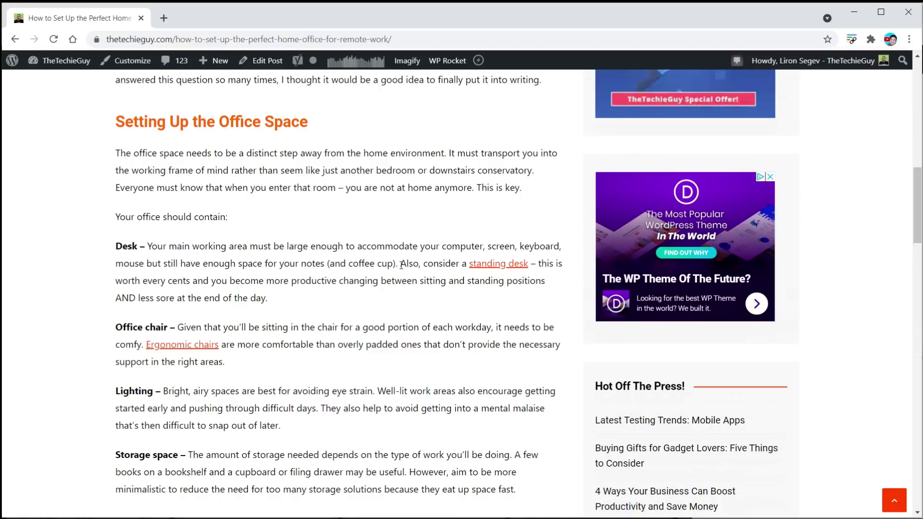
pyautogui.moveTo(401, 265); pyautogui.dragTo(402, 301)
pyautogui.rightClick(411, 284)
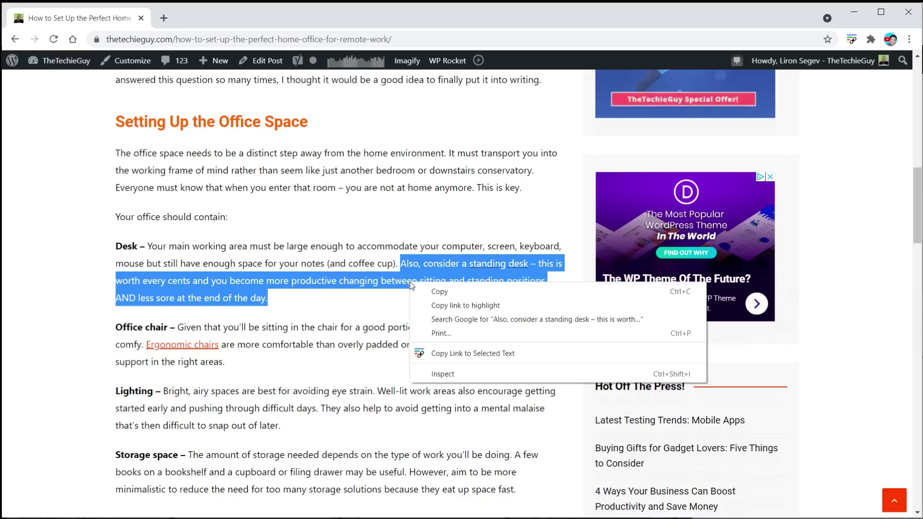
pyautogui.click(479, 354)
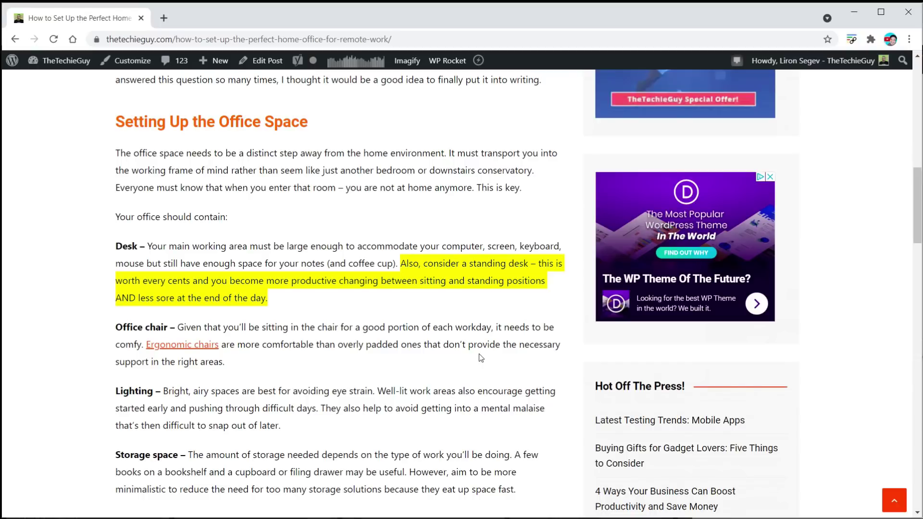
# Write 'Hi, check this out:' in a new email and paste the copied sentence link
pyautogui.write('Hi')
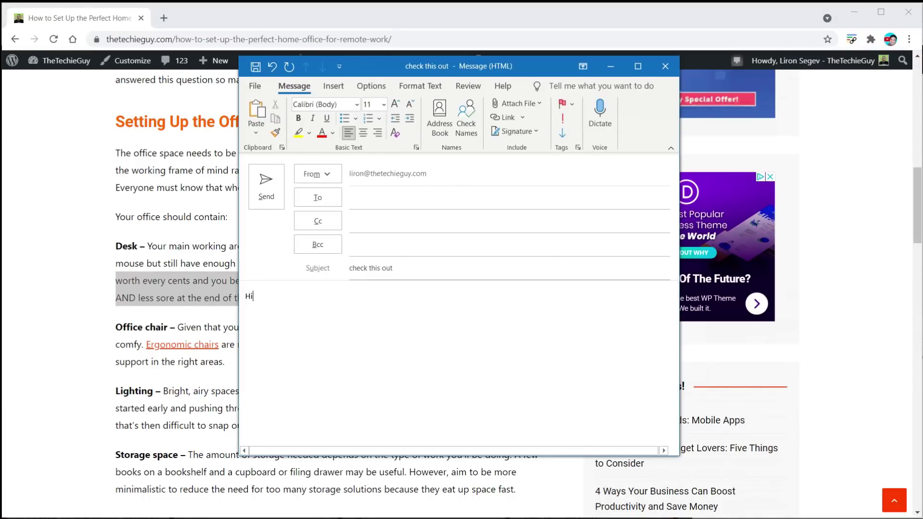
pyautogui.write(', check this out:')
pyautogui.rightClick(303, 309)
pyautogui.click(332, 369)
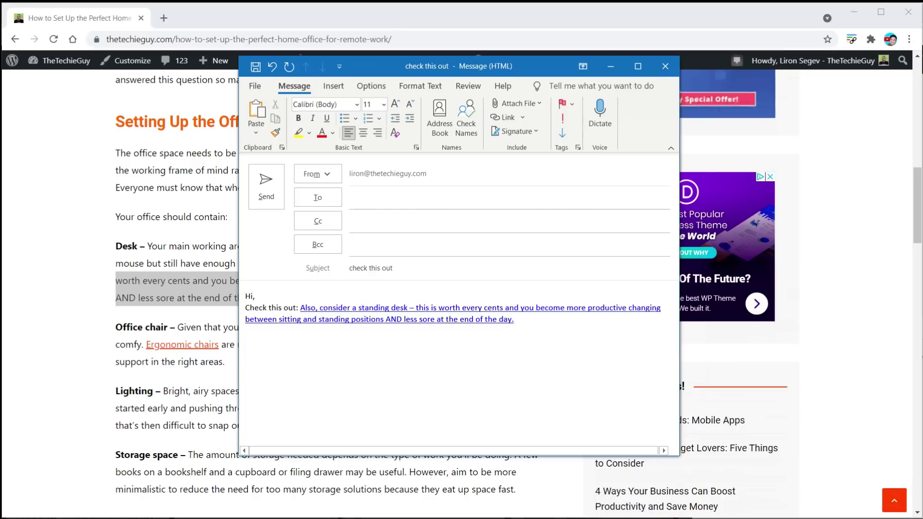
# Sign off 'Regards', then open the link from the received message in Chrome
pyautogui.write('Reg')
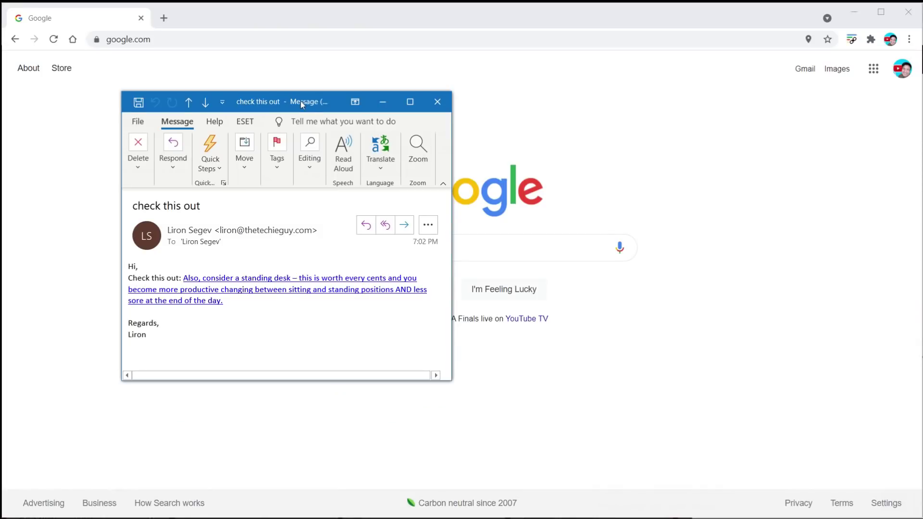
pyautogui.moveTo(301, 101); pyautogui.dragTo(429, 92)
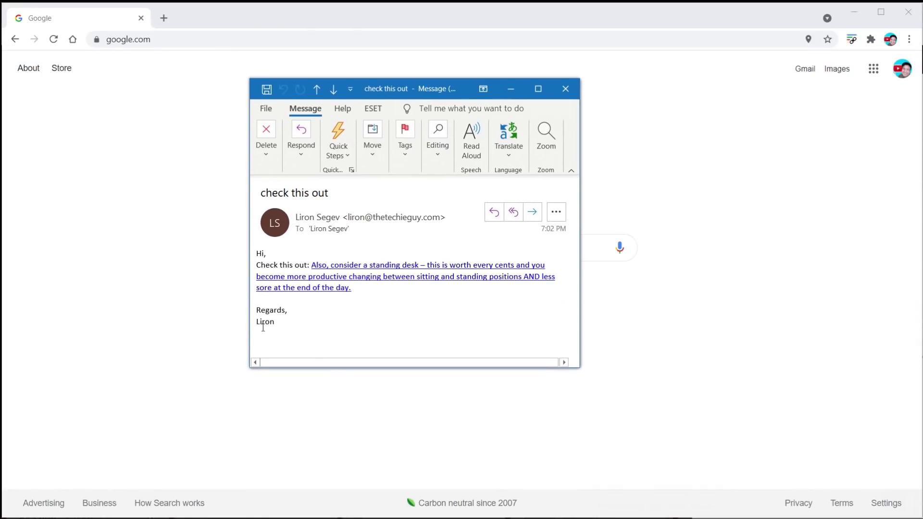
pyautogui.click(376, 277)
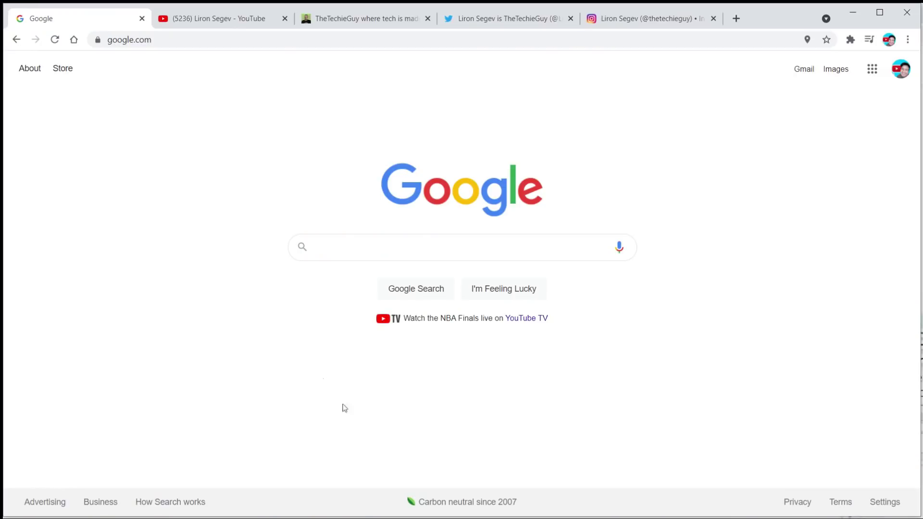
# Cycle through the YouTube, TheTechieGuy, Twitter and Instagram tabs, ending on YouTube
pyautogui.click(210, 22)
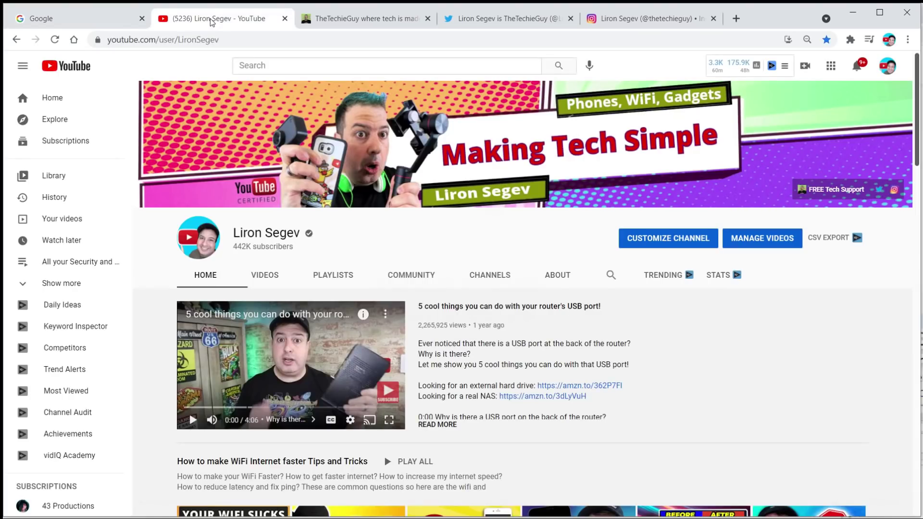
pyautogui.click(341, 21)
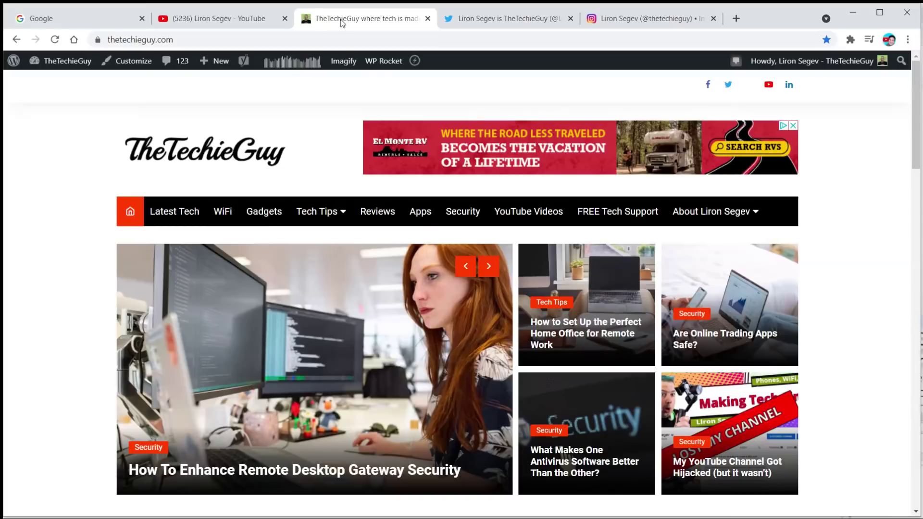
pyautogui.click(510, 24)
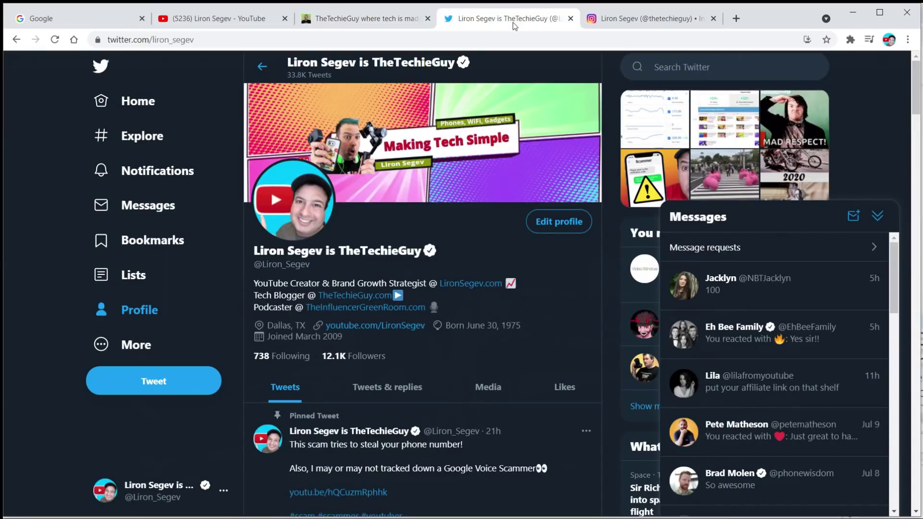
pyautogui.click(610, 26)
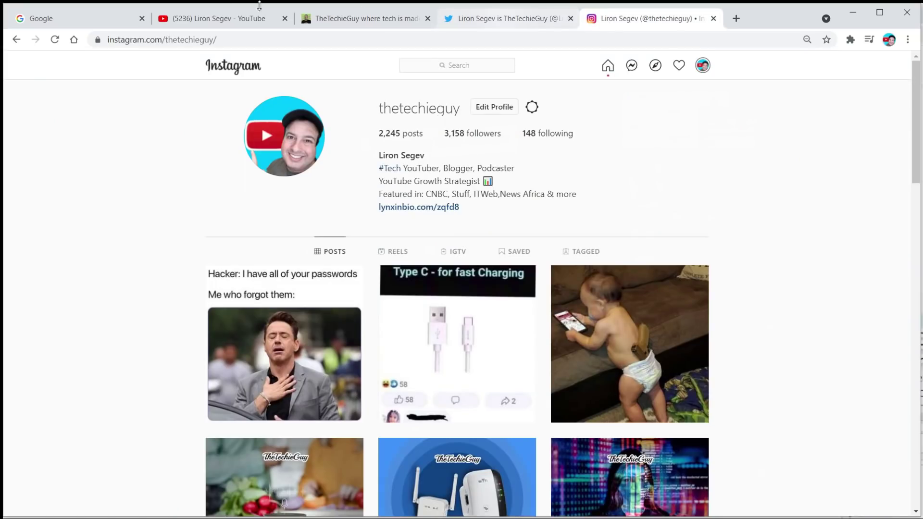
pyautogui.click(194, 20)
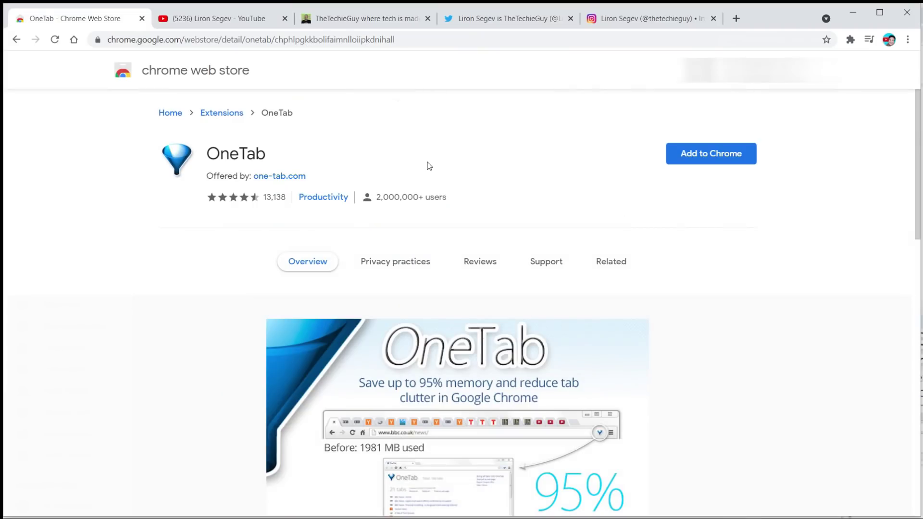
# Add the OneTab extension to Chrome from its store page and return to the YouTube tab
pyautogui.moveTo(207, 154); pyautogui.dragTo(272, 154)
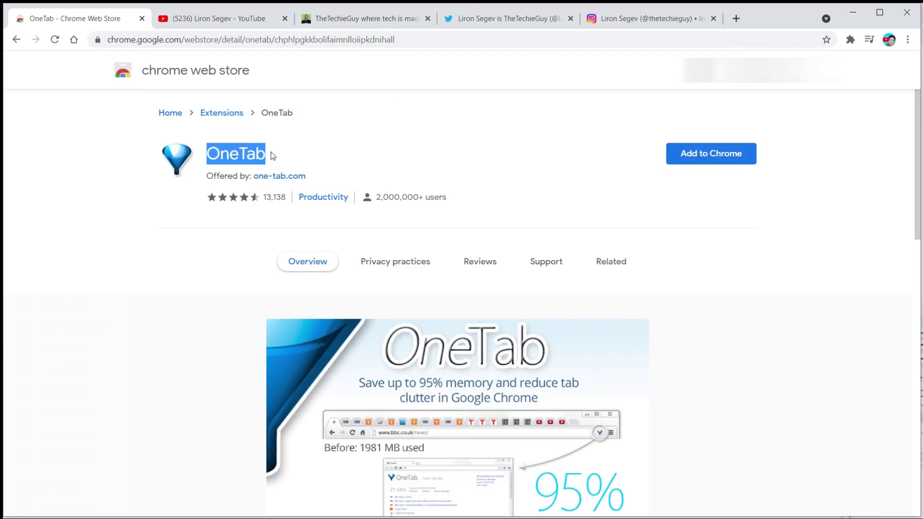
pyautogui.click(521, 150)
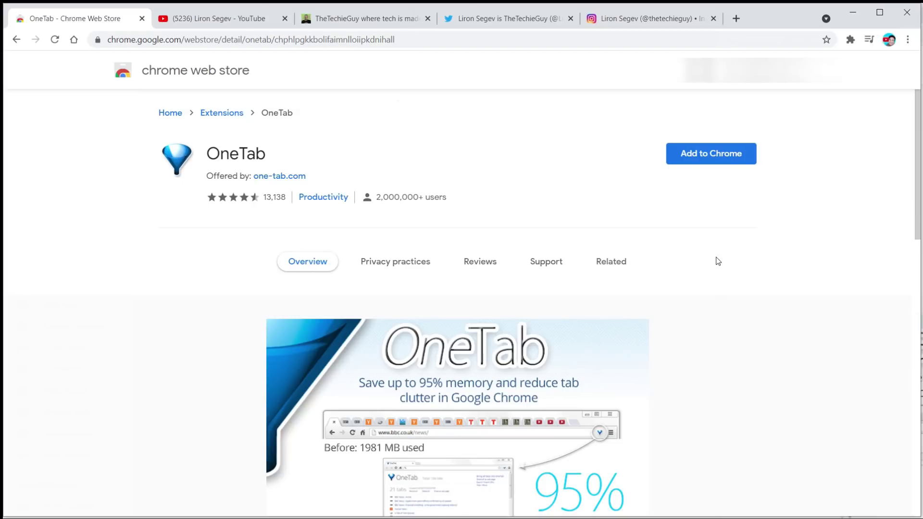
pyautogui.click(707, 155)
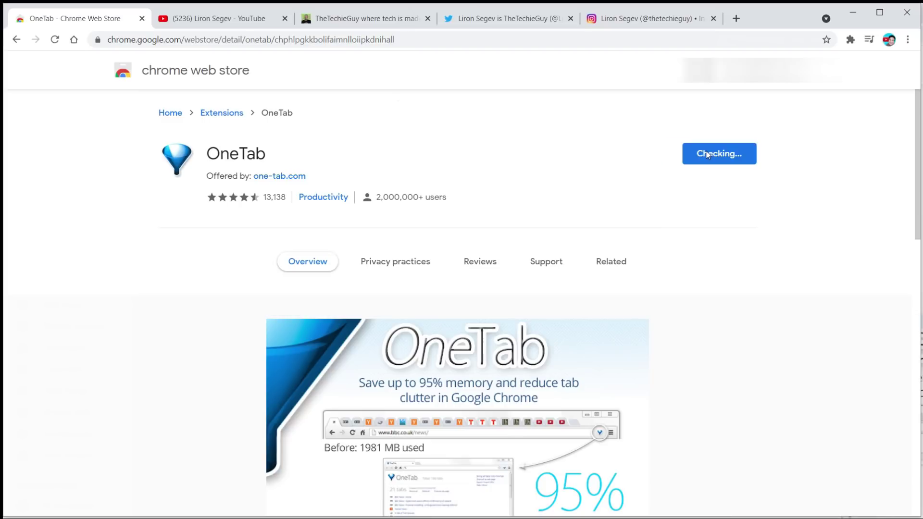
pyautogui.click(462, 140)
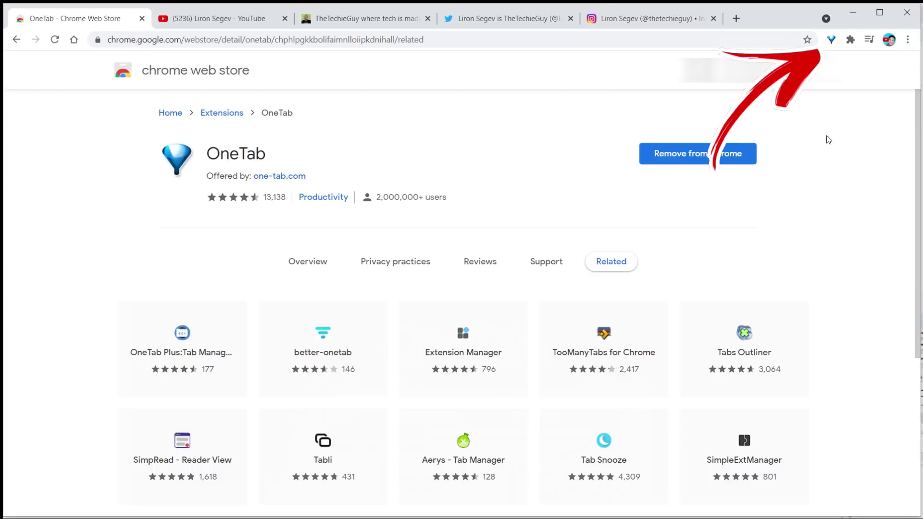
pyautogui.hotkey('ctrl', 'Tab')
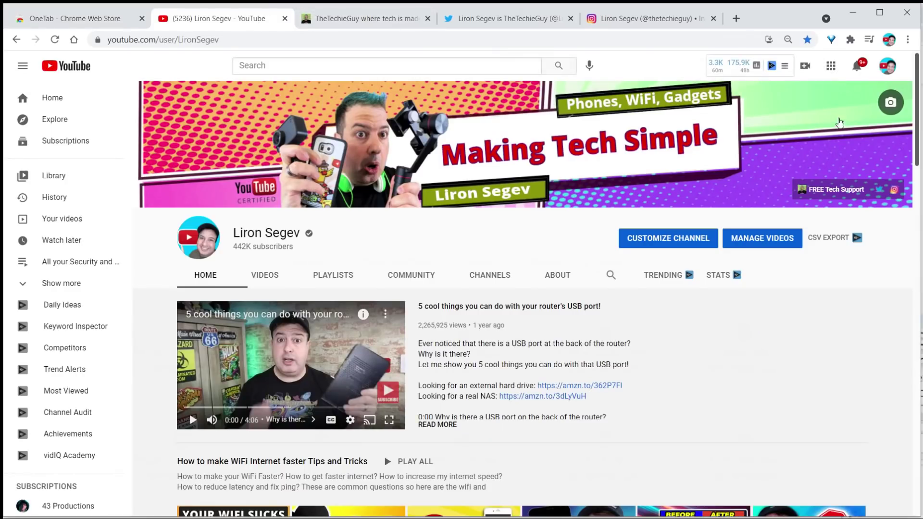
# Send the five open tabs to OneTab, restore them all, then collapse them into OneTab again
pyautogui.click(832, 39)
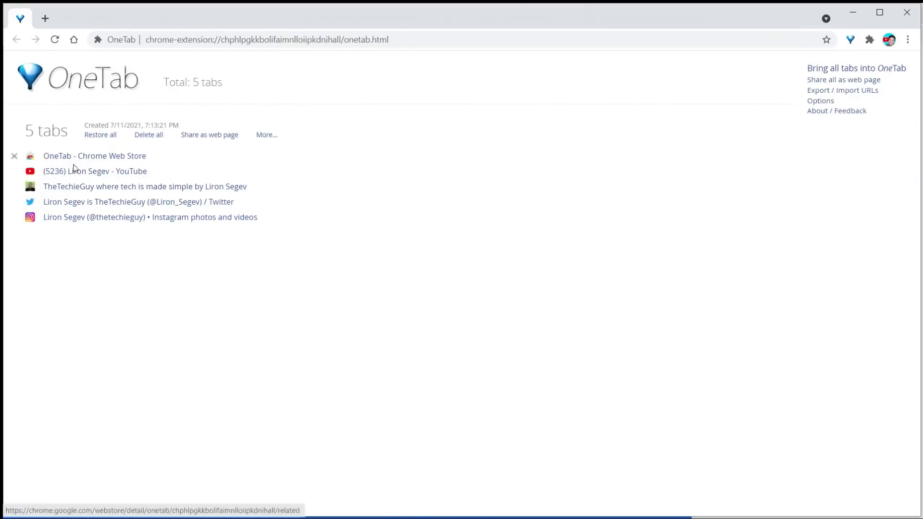
pyautogui.click(103, 135)
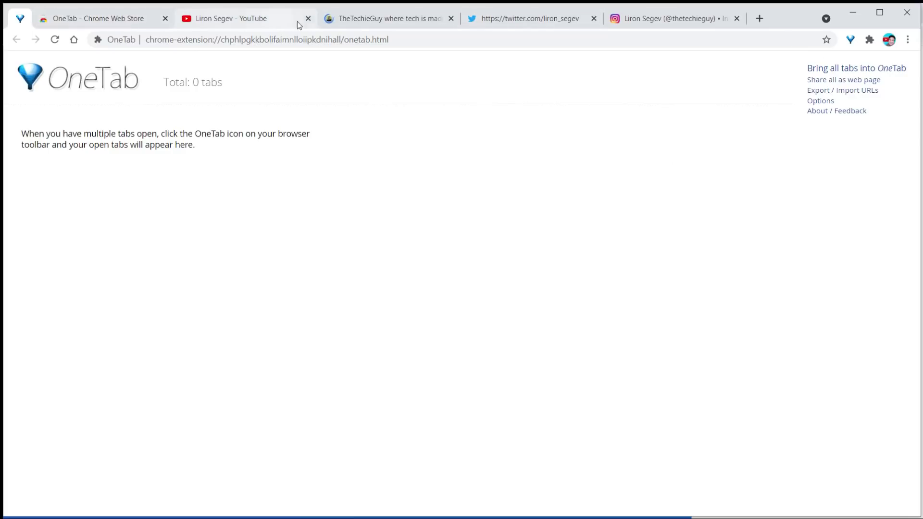
pyautogui.hotkey('alt', 'shift', '1')
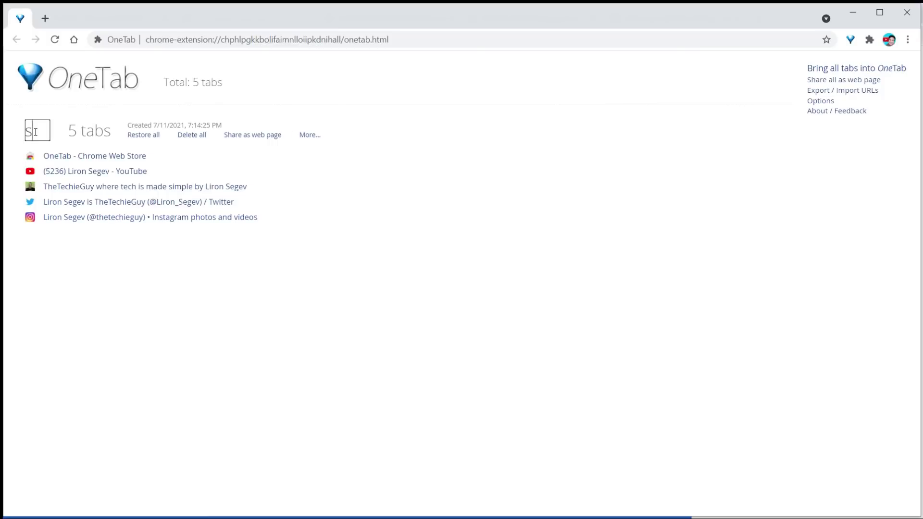
# Name the saved OneTab group 'morning check'
pyautogui.press('BackSpace')
pyautogui.write('morning check')
pyautogui.press('Return')
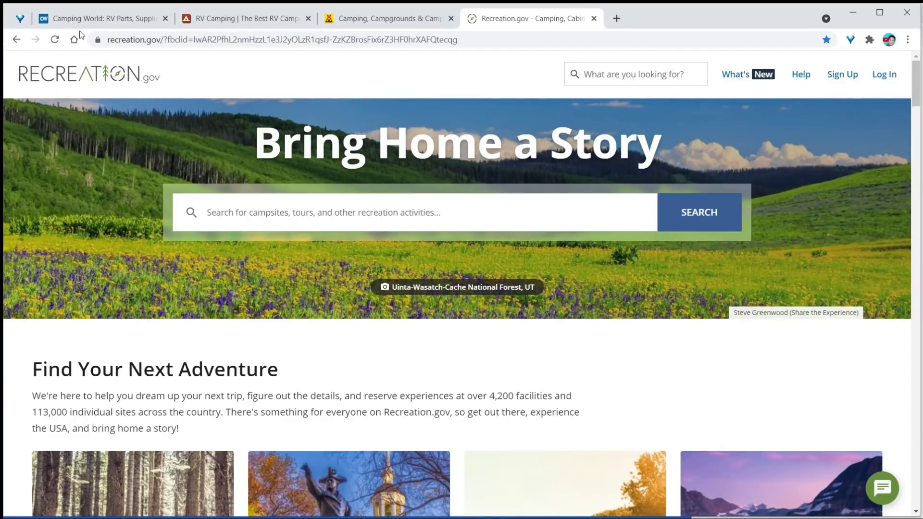
# Browse the Camping World, RV Camping, KOA and Recreation.gov tabs
pyautogui.click(92, 19)
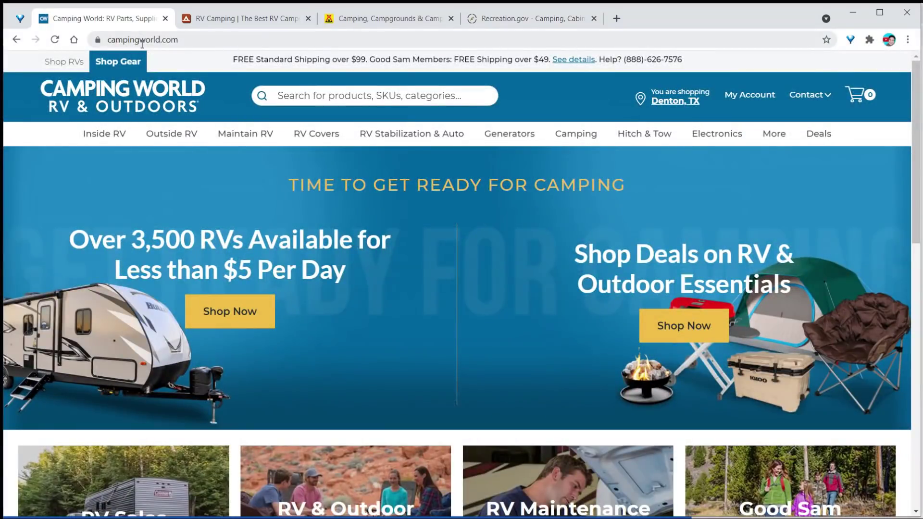
pyautogui.click(212, 19)
pyautogui.click(354, 18)
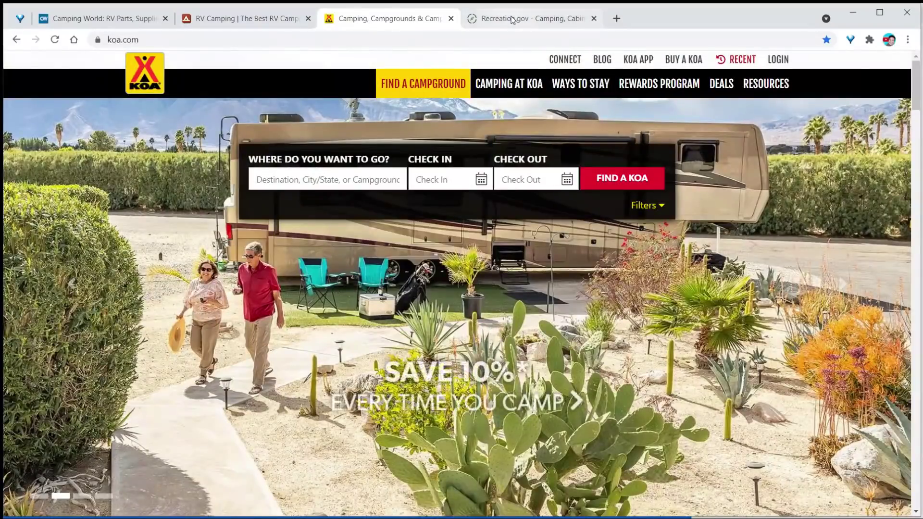
pyautogui.click(513, 19)
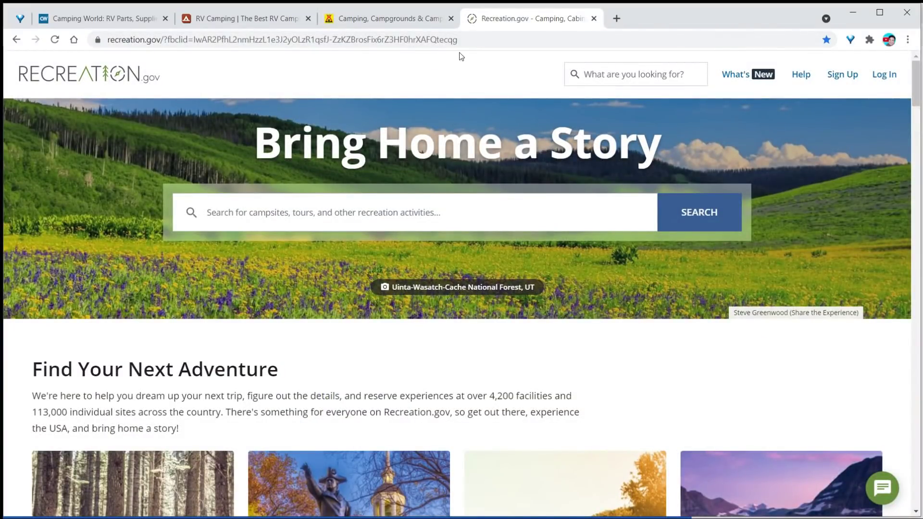
# Send the camping tabs to OneTab and name that group 'RV and Travel'
pyautogui.click(850, 40)
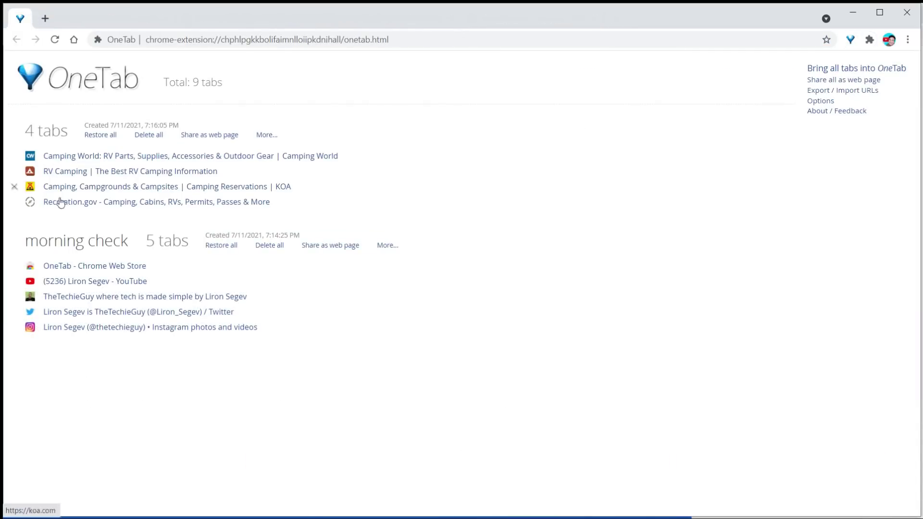
pyautogui.click(268, 135)
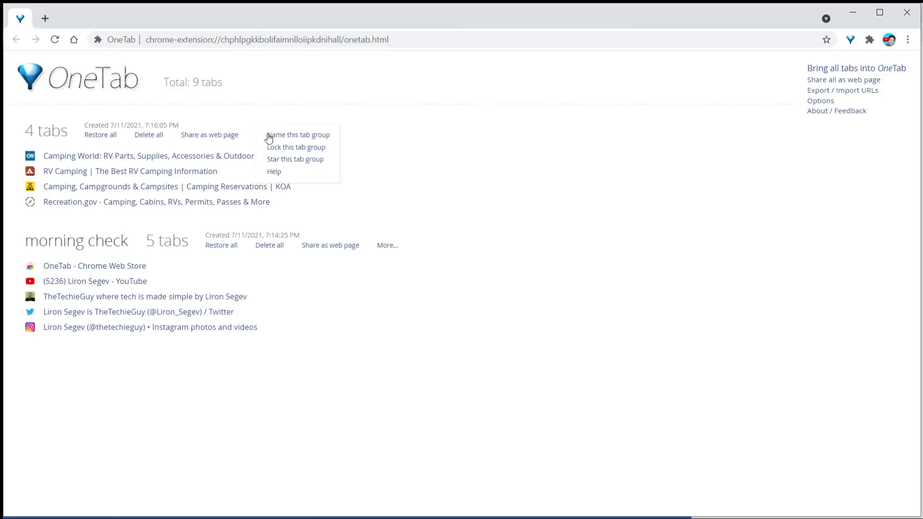
pyautogui.click(297, 136)
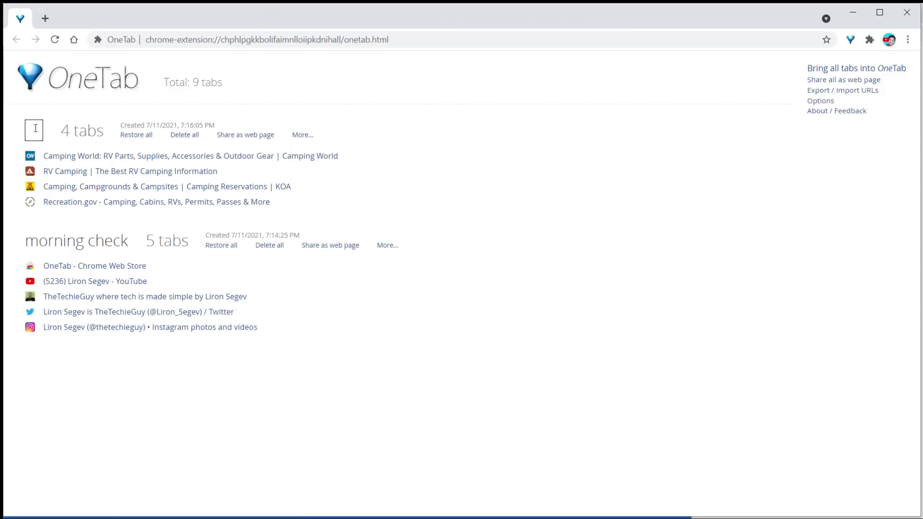
pyautogui.write('RV')
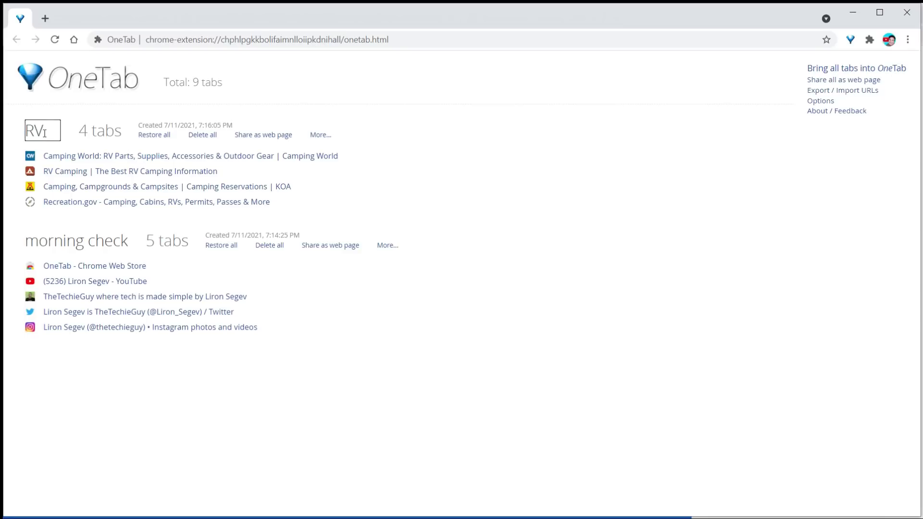
pyautogui.write(' and Travel')
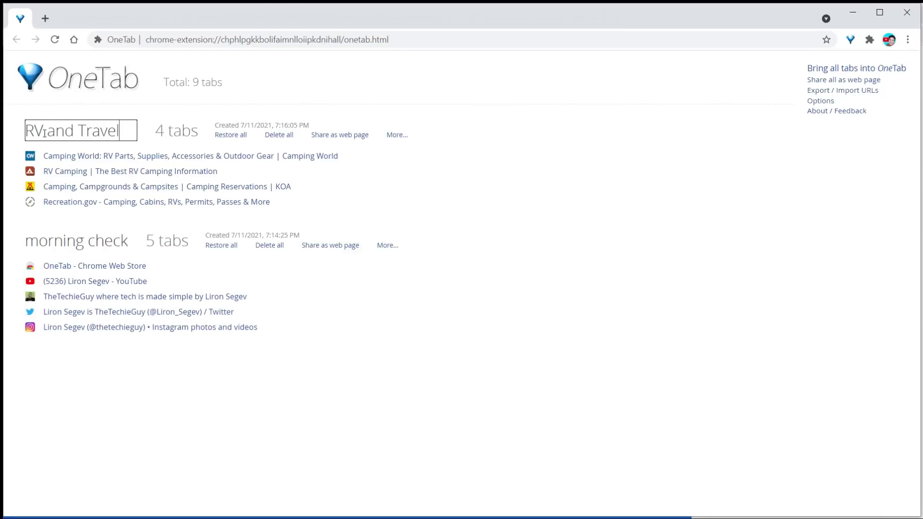
pyautogui.click(484, 187)
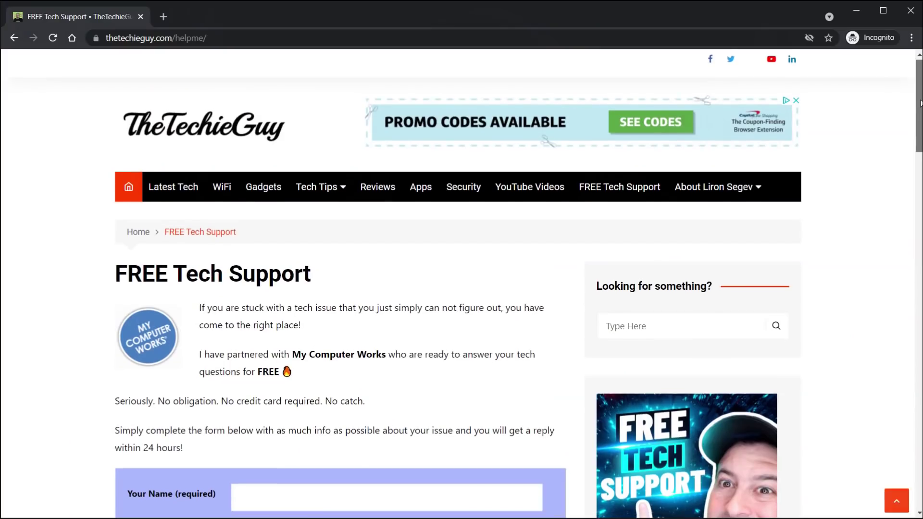
# Enter 'things to do in dallas' in the Google search box
pyautogui.moveTo(920, 102); pyautogui.dragTo(920, 144)
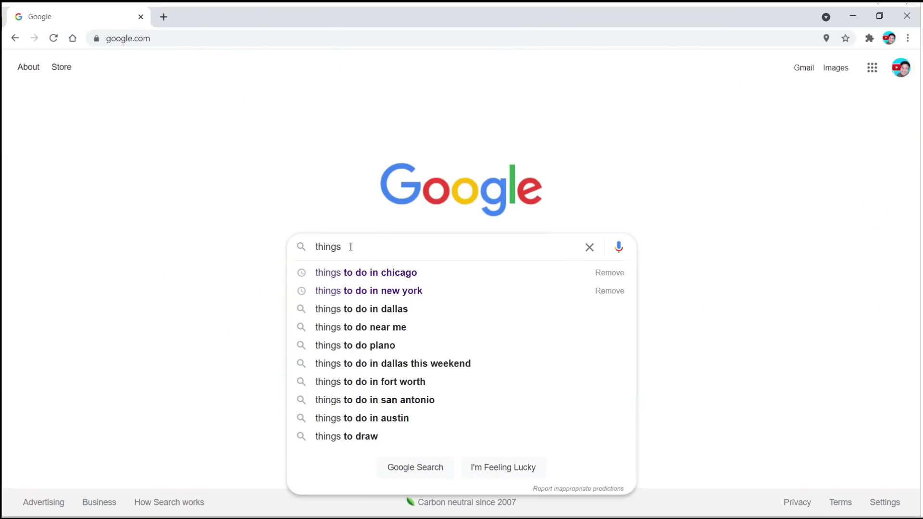
pyautogui.write('to do in ')
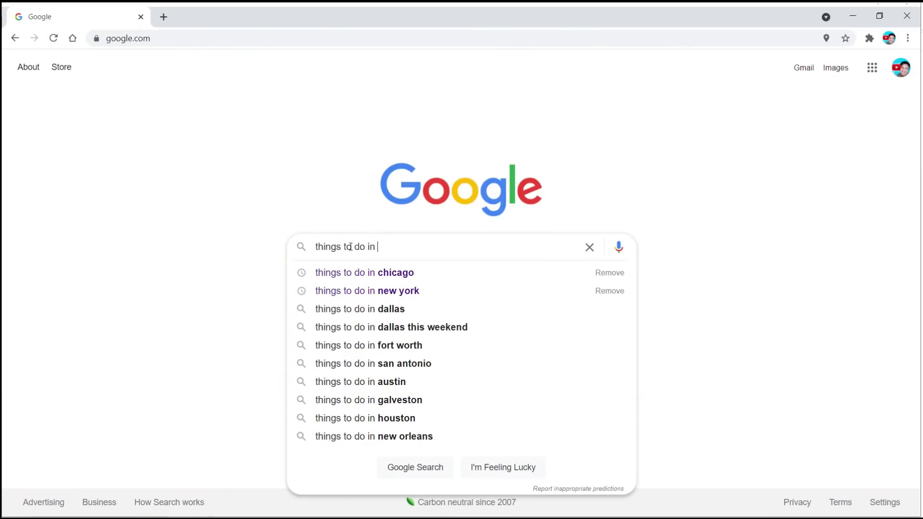
pyautogui.write('dallas')
# Search 'things to do in dallas' and view the Visit Dallas result, declining its location request
pyautogui.press('Return')
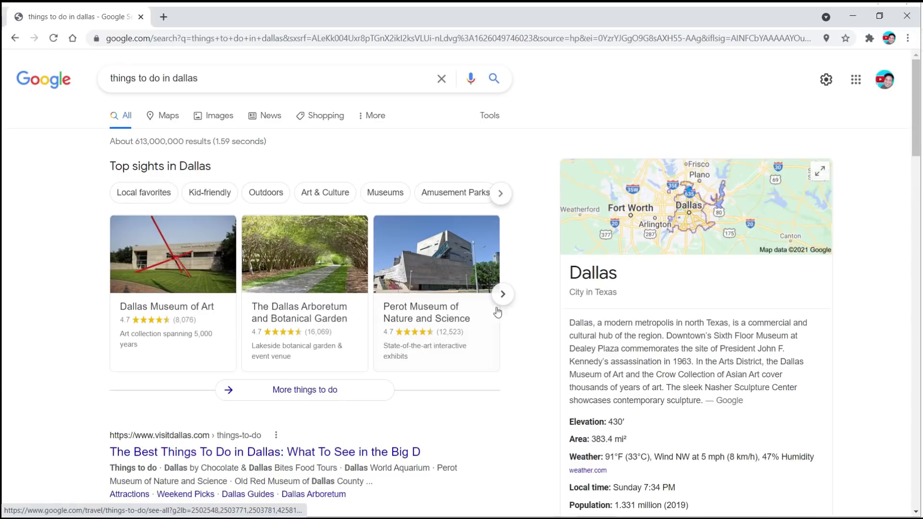
pyautogui.scroll(-5, 495, 350)
pyautogui.click(322, 213)
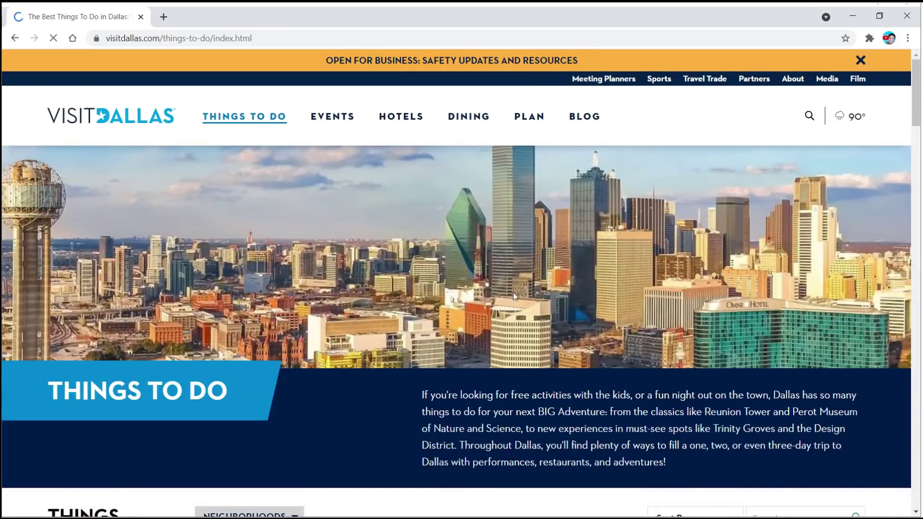
pyautogui.scroll(-12, 499, 233)
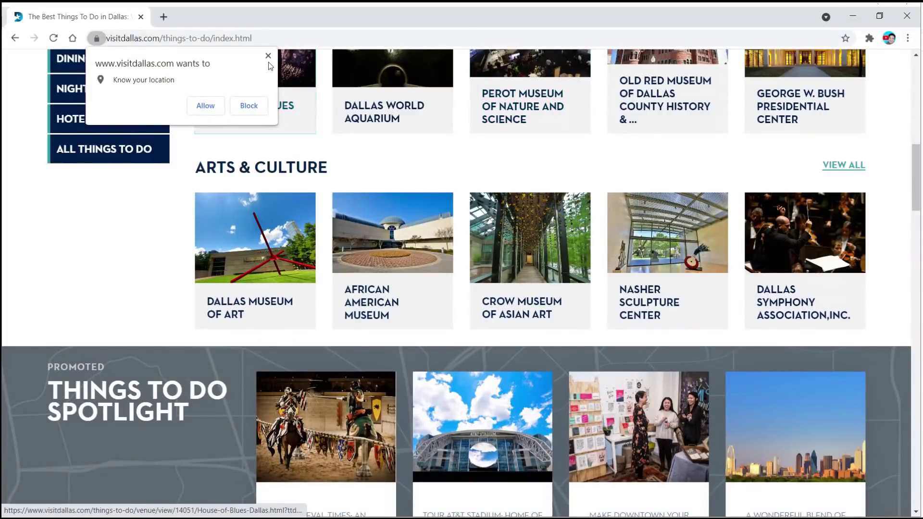
pyautogui.click(268, 57)
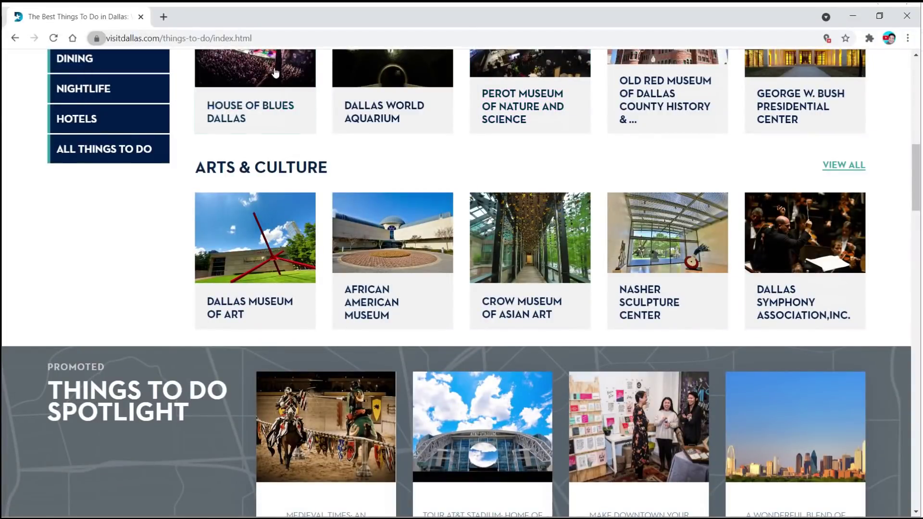
pyautogui.scroll(-3, 561, 247)
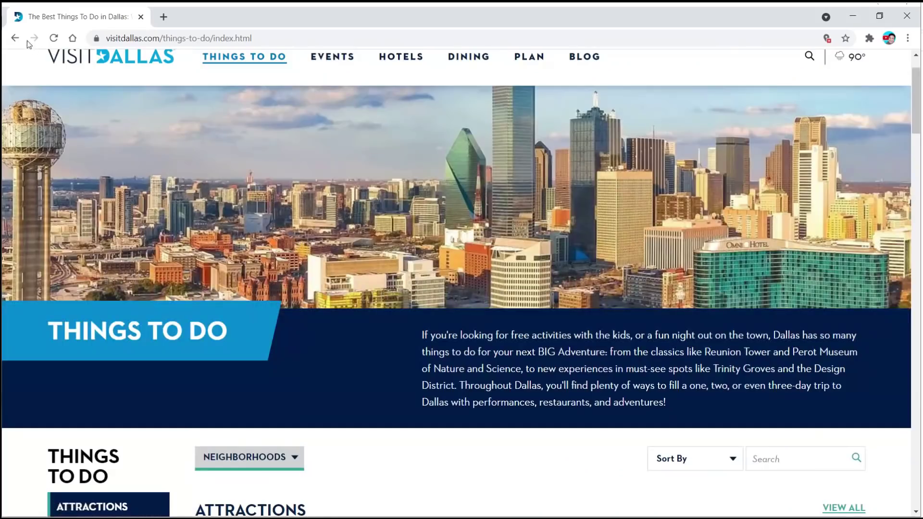
pyautogui.click(15, 37)
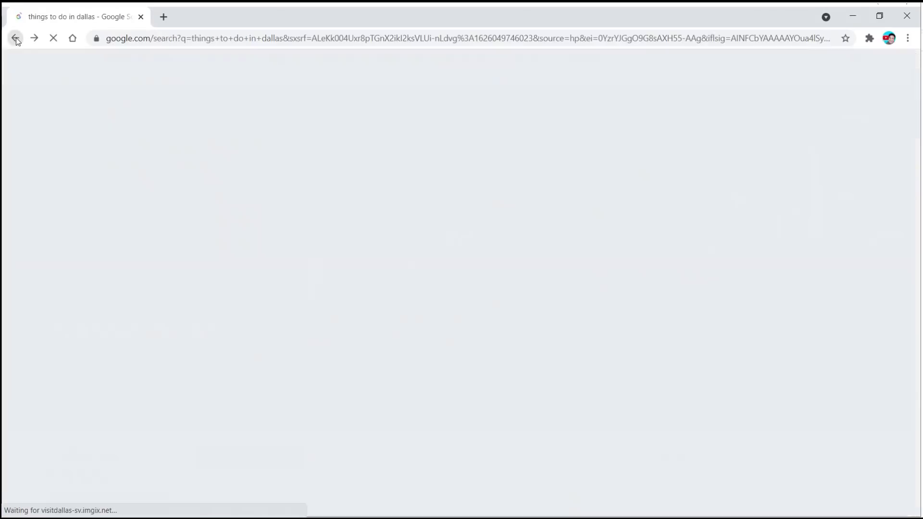
# Read the Time Out Dallas article from the results, then return to the search results
pyautogui.scroll(-4, 490, 292)
pyautogui.scroll(-6, 493, 294)
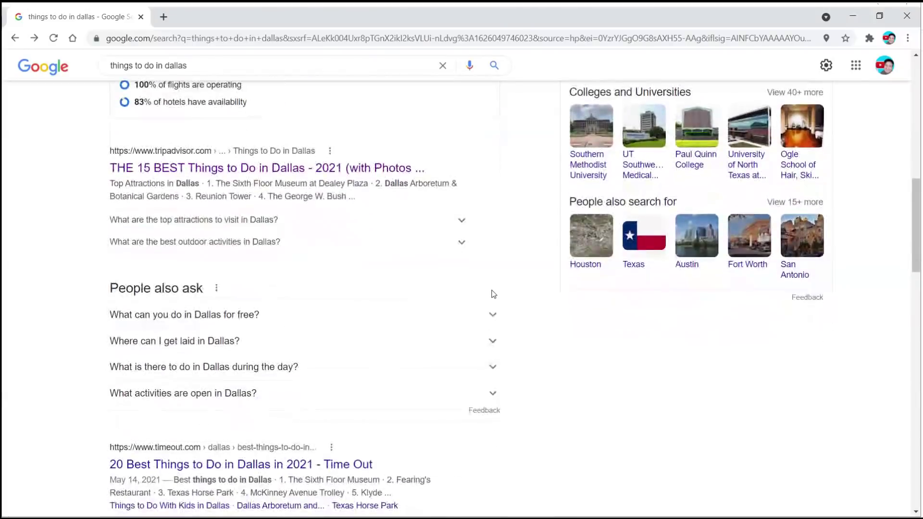
pyautogui.click(293, 284)
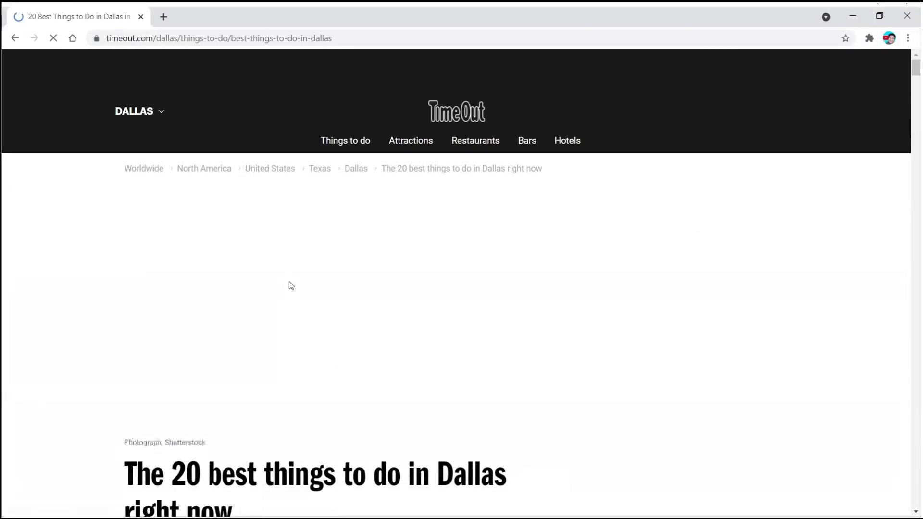
pyautogui.scroll(-20, 677, 259)
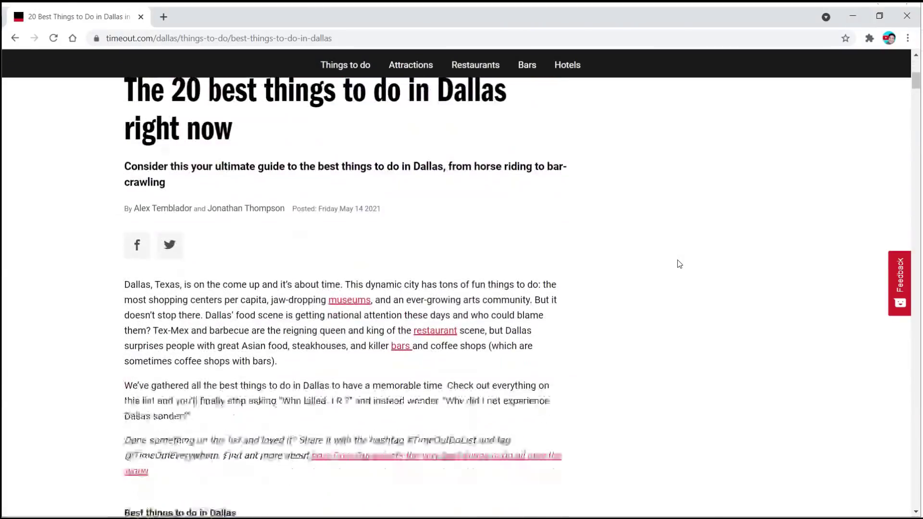
pyautogui.scroll(20, 633, 282)
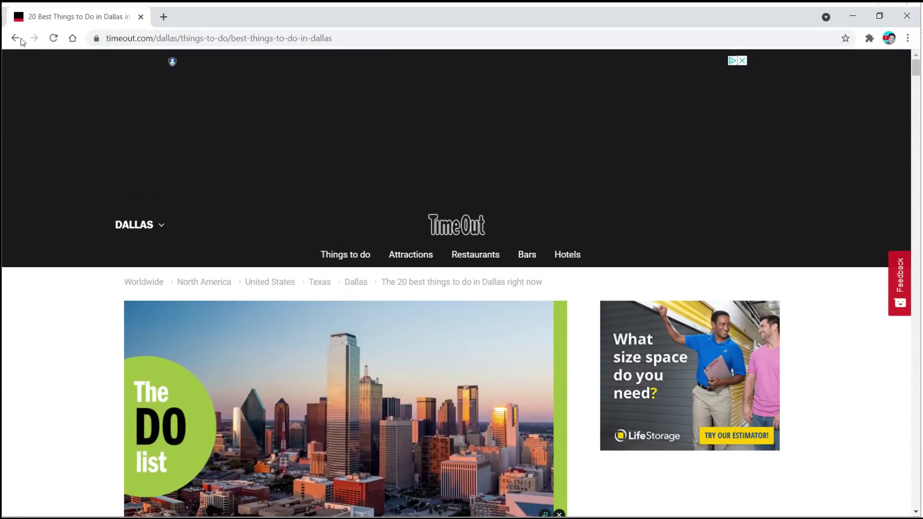
pyautogui.click(19, 37)
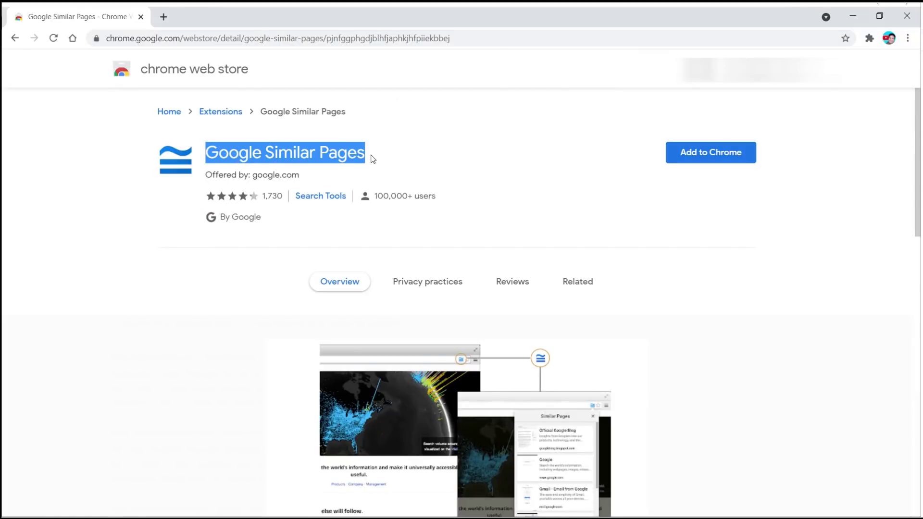
# Install Google Similar Pages and close its options page
pyautogui.click(734, 157)
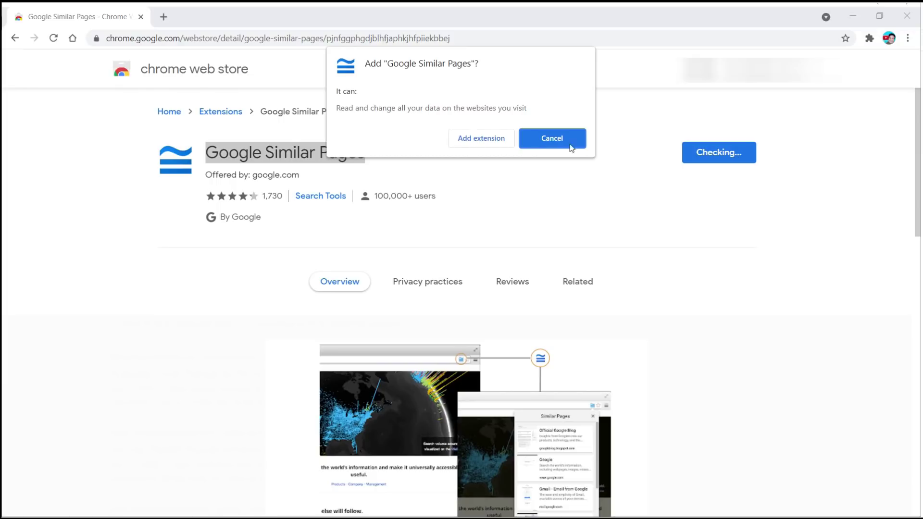
pyautogui.click(492, 140)
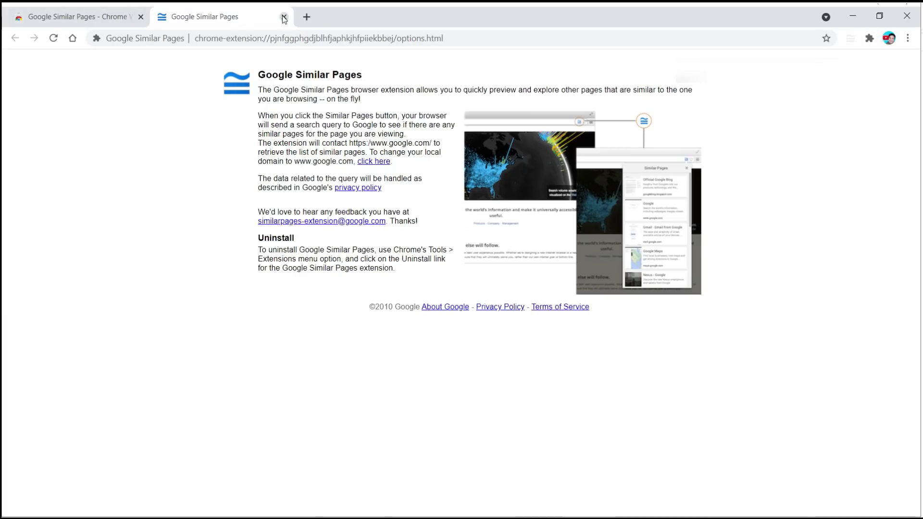
pyautogui.click(284, 18)
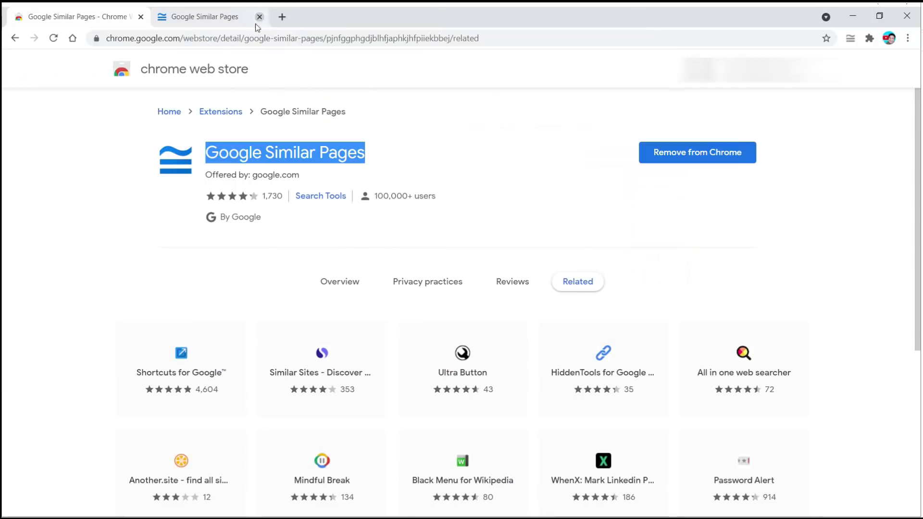
# Search 'things to do in dallas' again and reopen Visit Dallas, declining location access
pyautogui.click(200, 38)
pyautogui.write('thing')
pyautogui.press('Return')
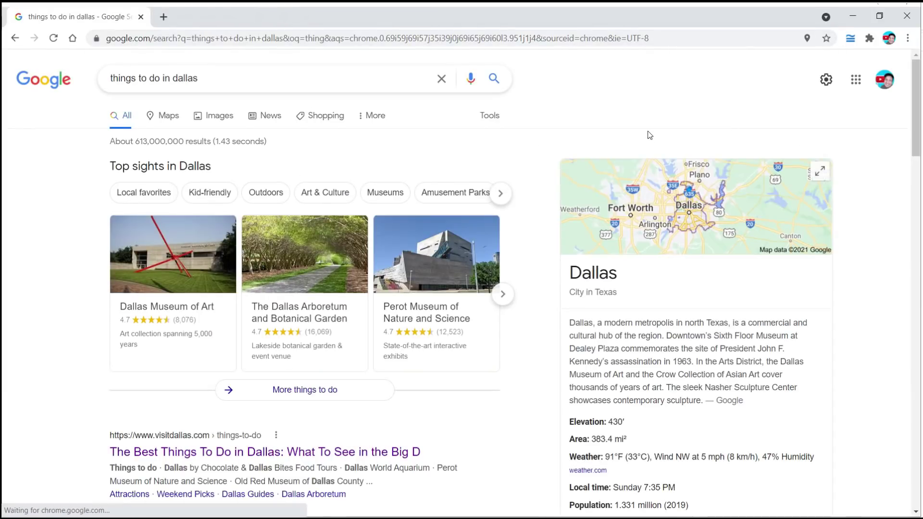
pyautogui.scroll(-4, 533, 235)
pyautogui.click(394, 272)
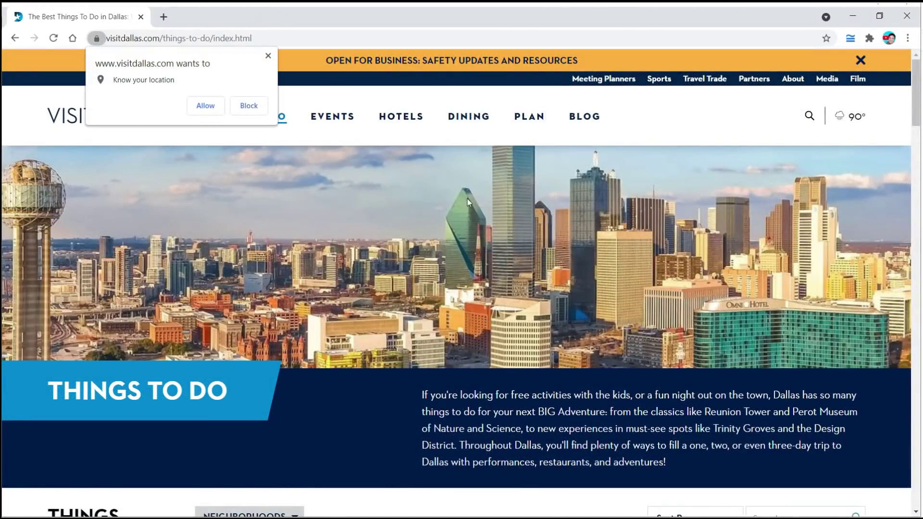
pyautogui.click(268, 53)
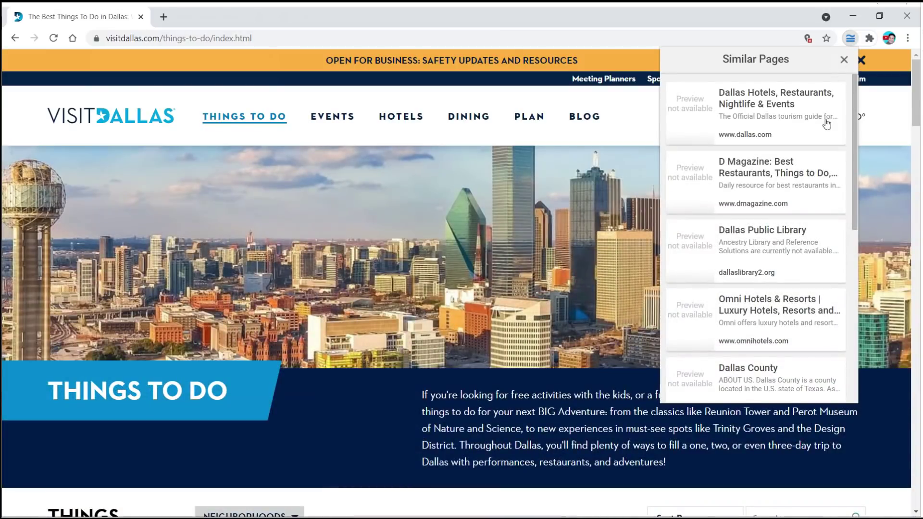
# Open D Magazine from the Google Similar Pages suggestions and scroll its home page
pyautogui.scroll(-1, 817, 127)
pyautogui.scroll(-5, 815, 140)
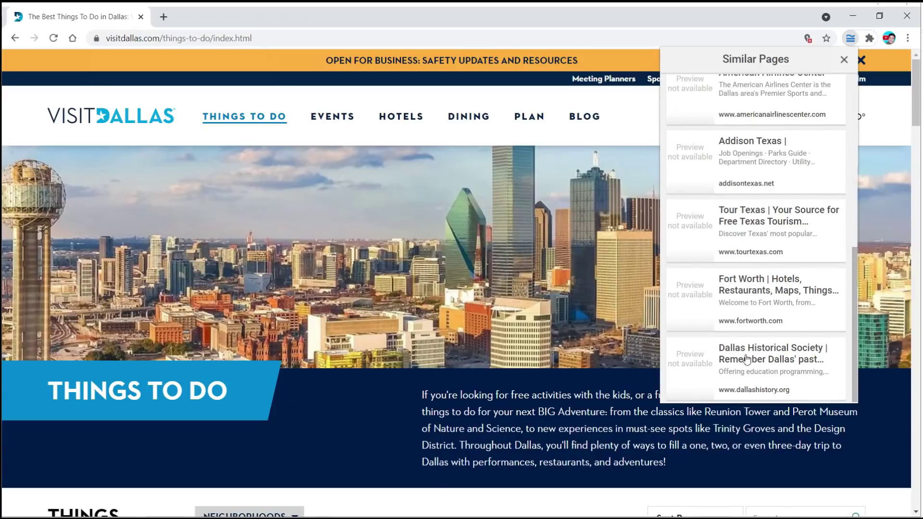
pyautogui.scroll(6, 767, 295)
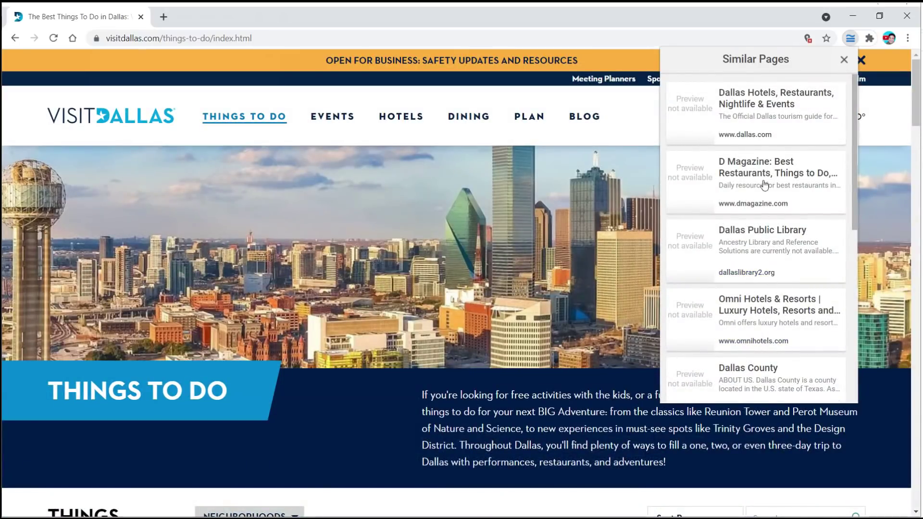
pyautogui.click(753, 172)
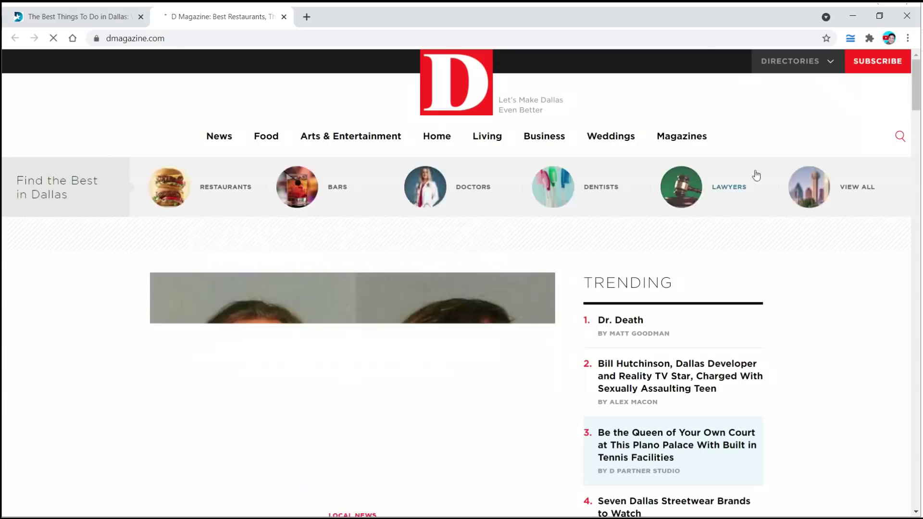
pyautogui.scroll(-20, 792, 178)
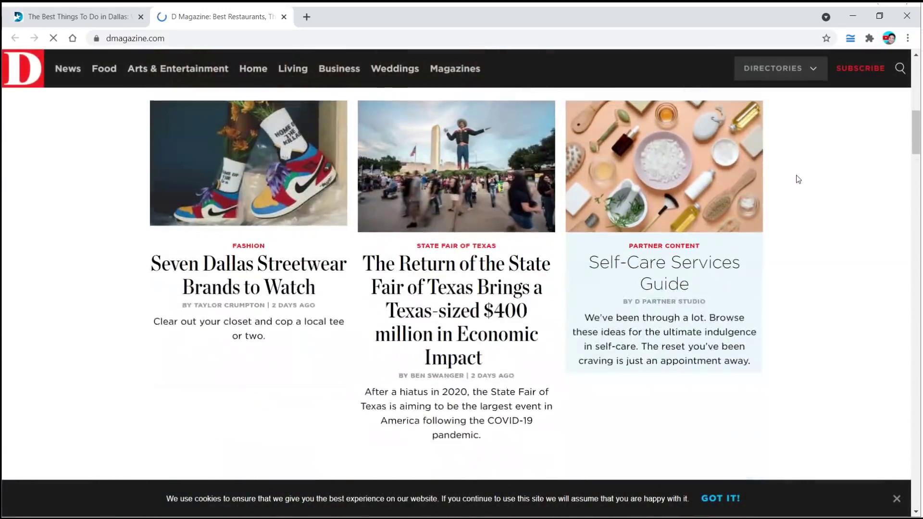
pyautogui.scroll(-6, 797, 179)
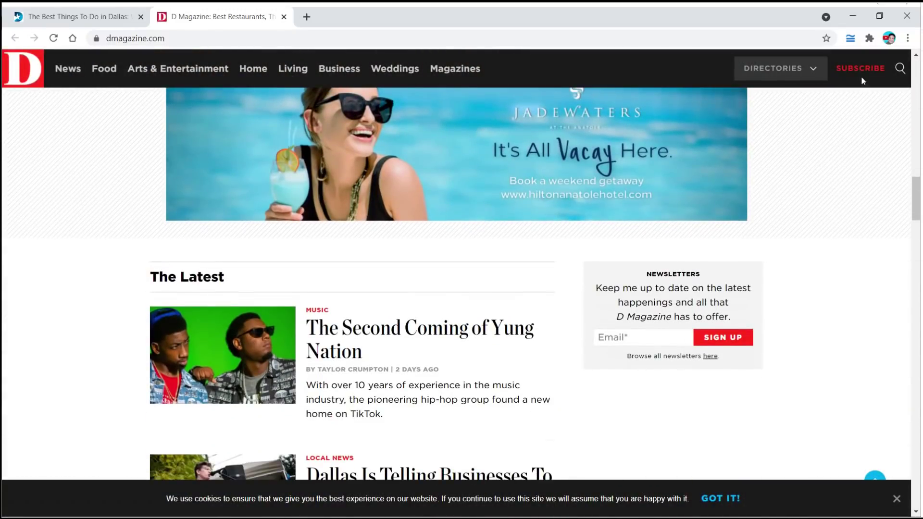